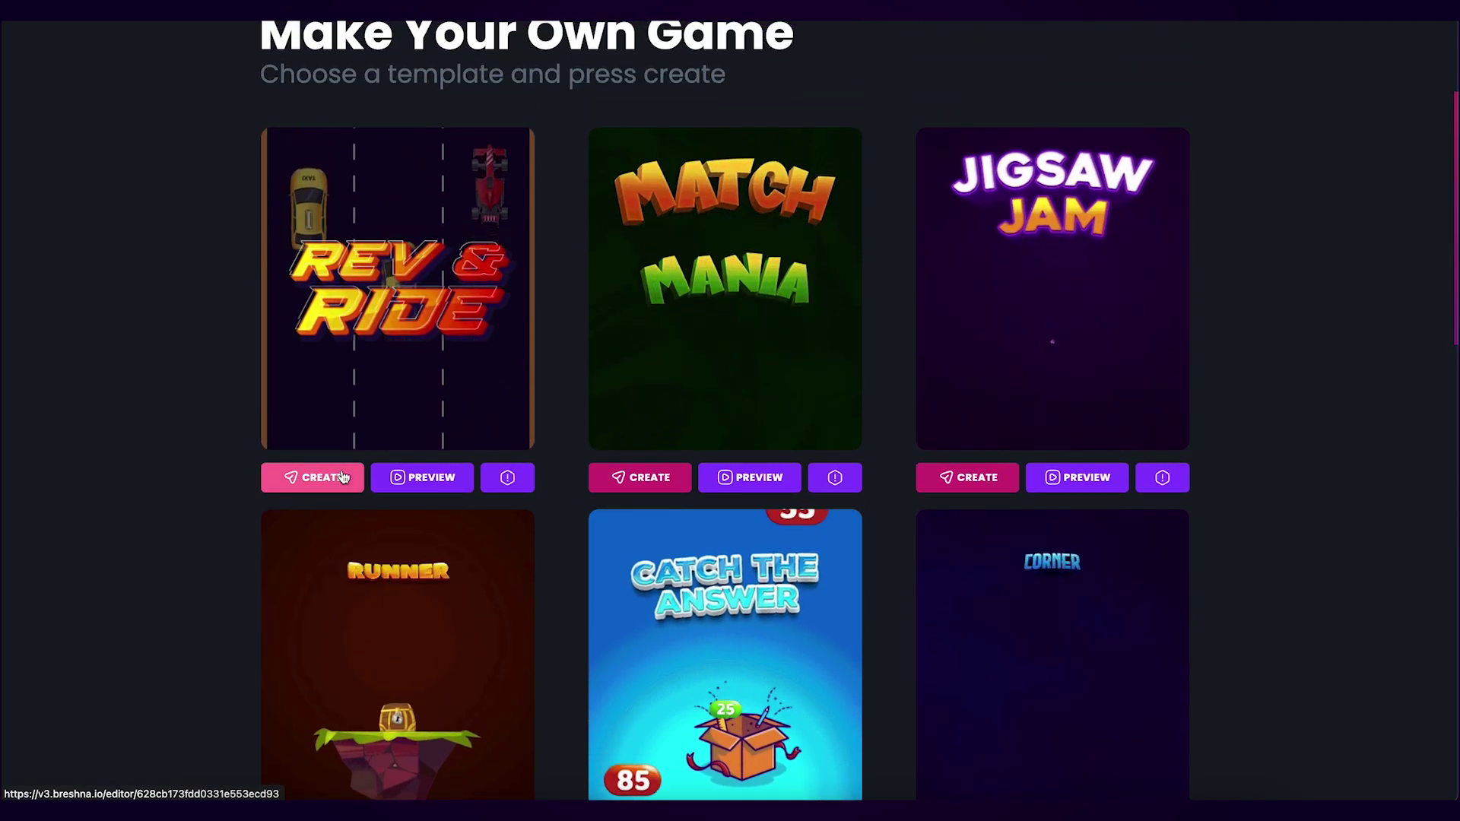
Step: Create a new game from the Rev & Ride template
left_click(344, 477)
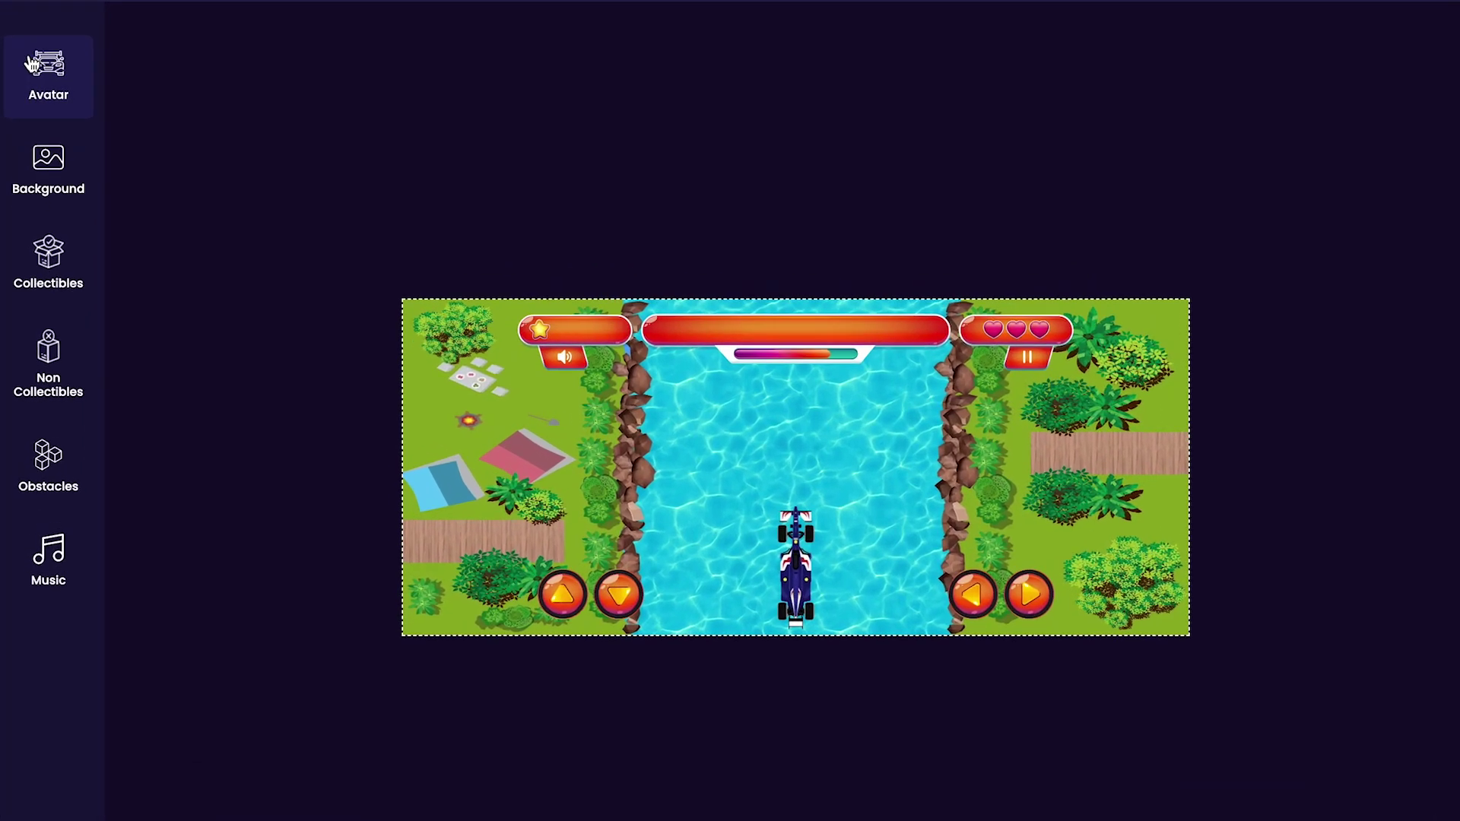
Step: Make the red number 9 race car from Transportation the player's vehicle
left_click(30, 63)
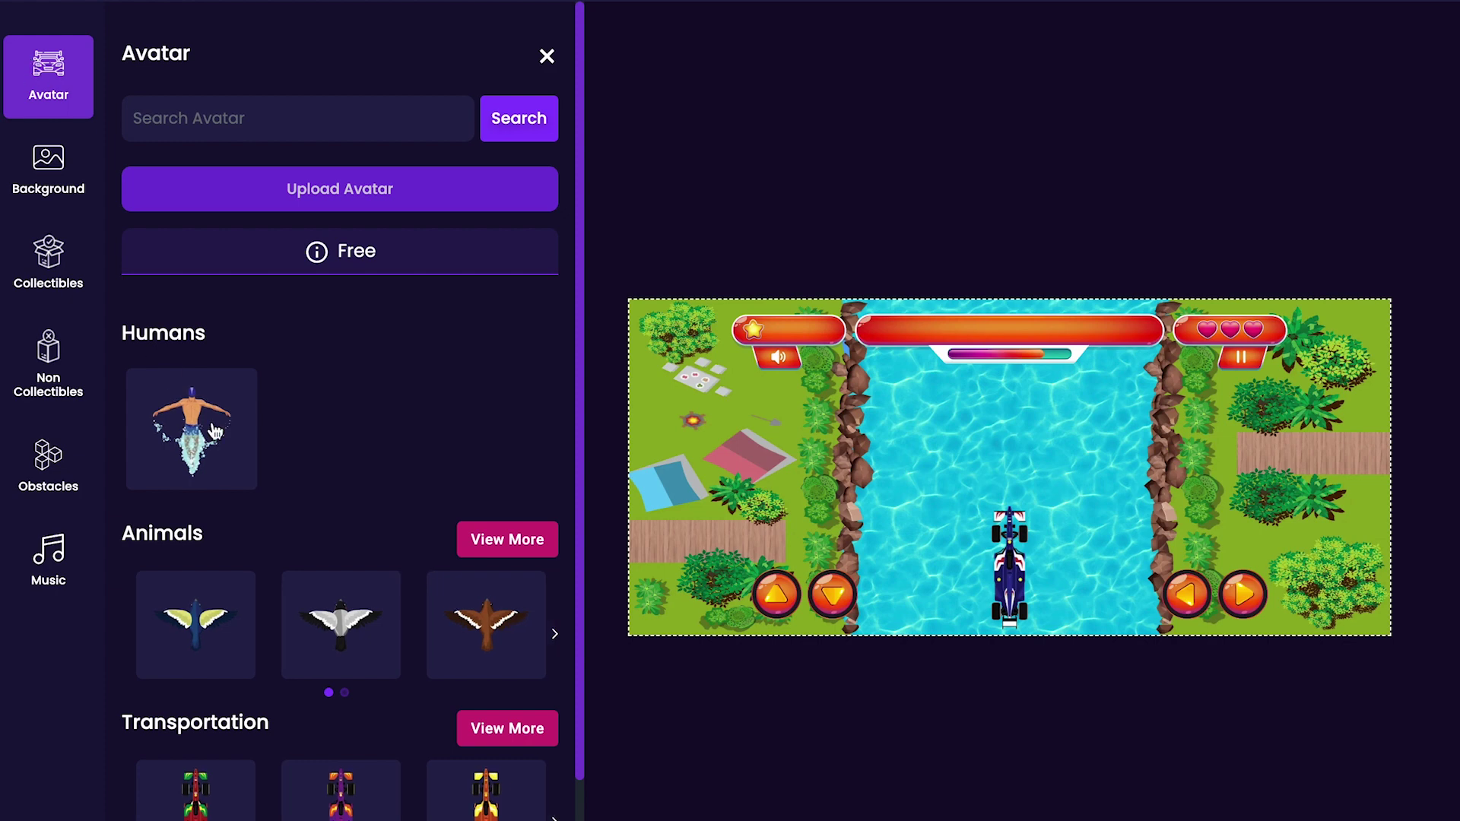
left_click(524, 743)
scroll(525, 742, "down", 2)
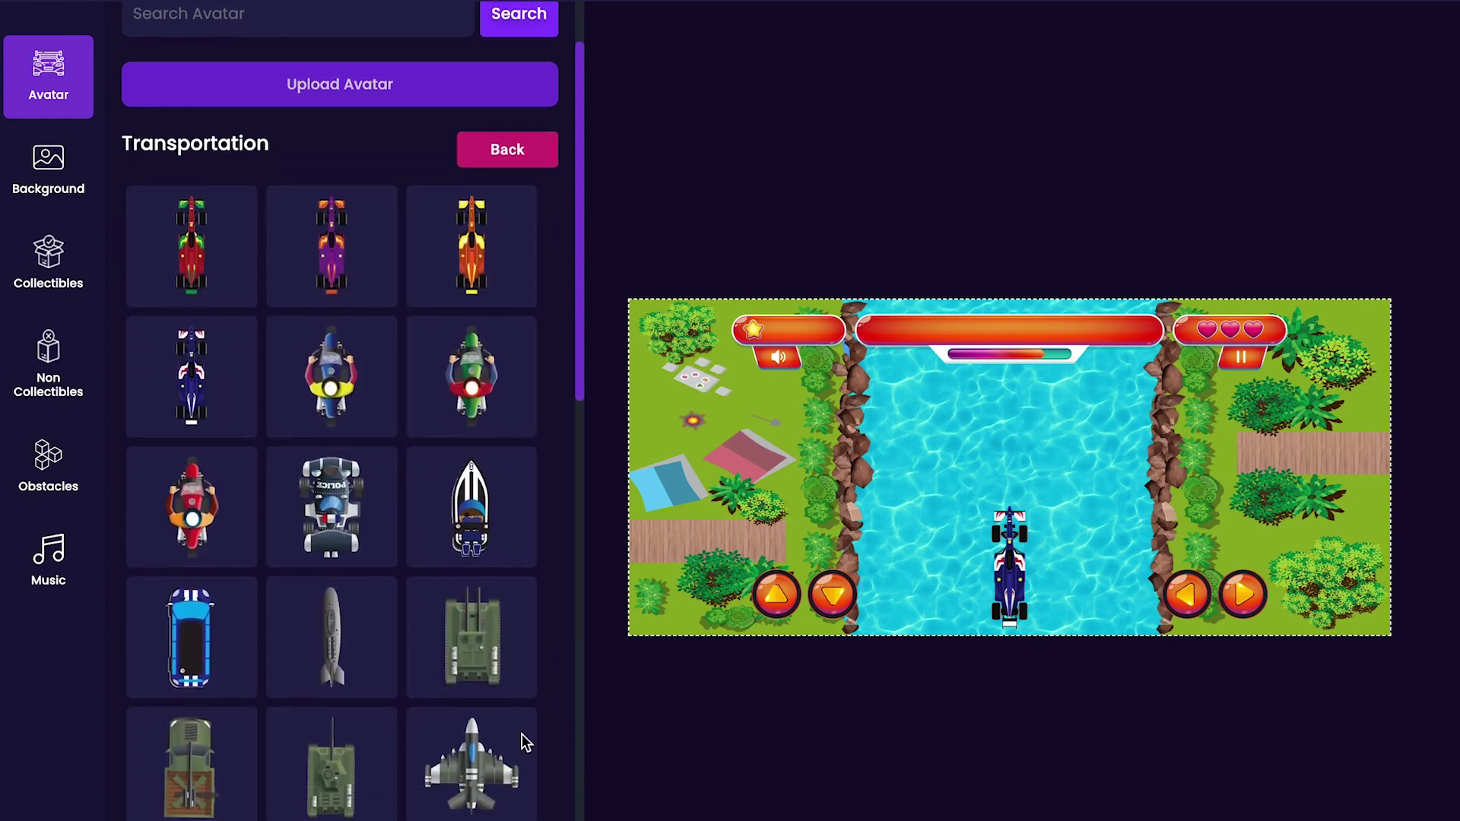
scroll(523, 736, "down", 4)
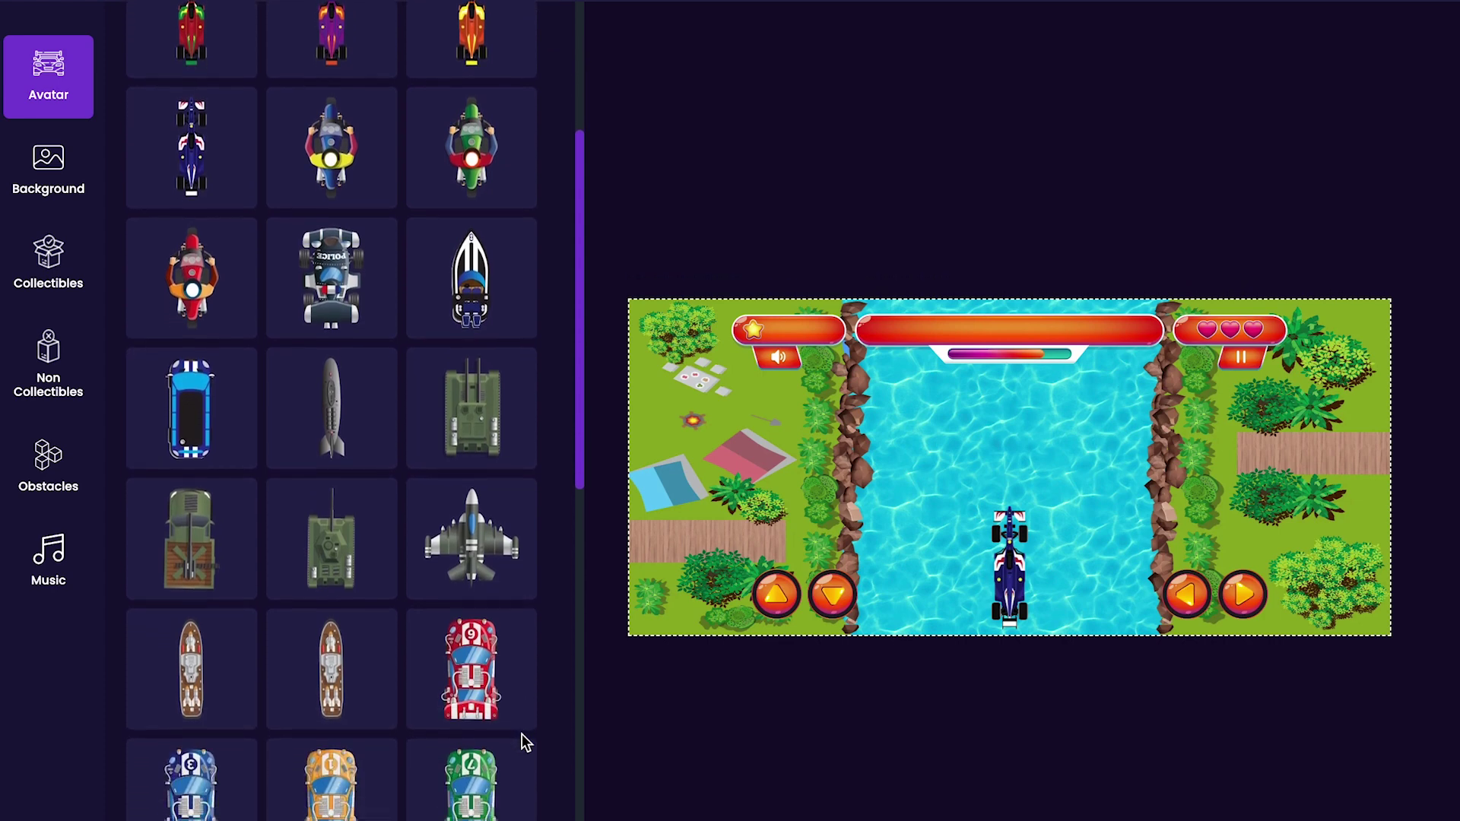
left_click(457, 692)
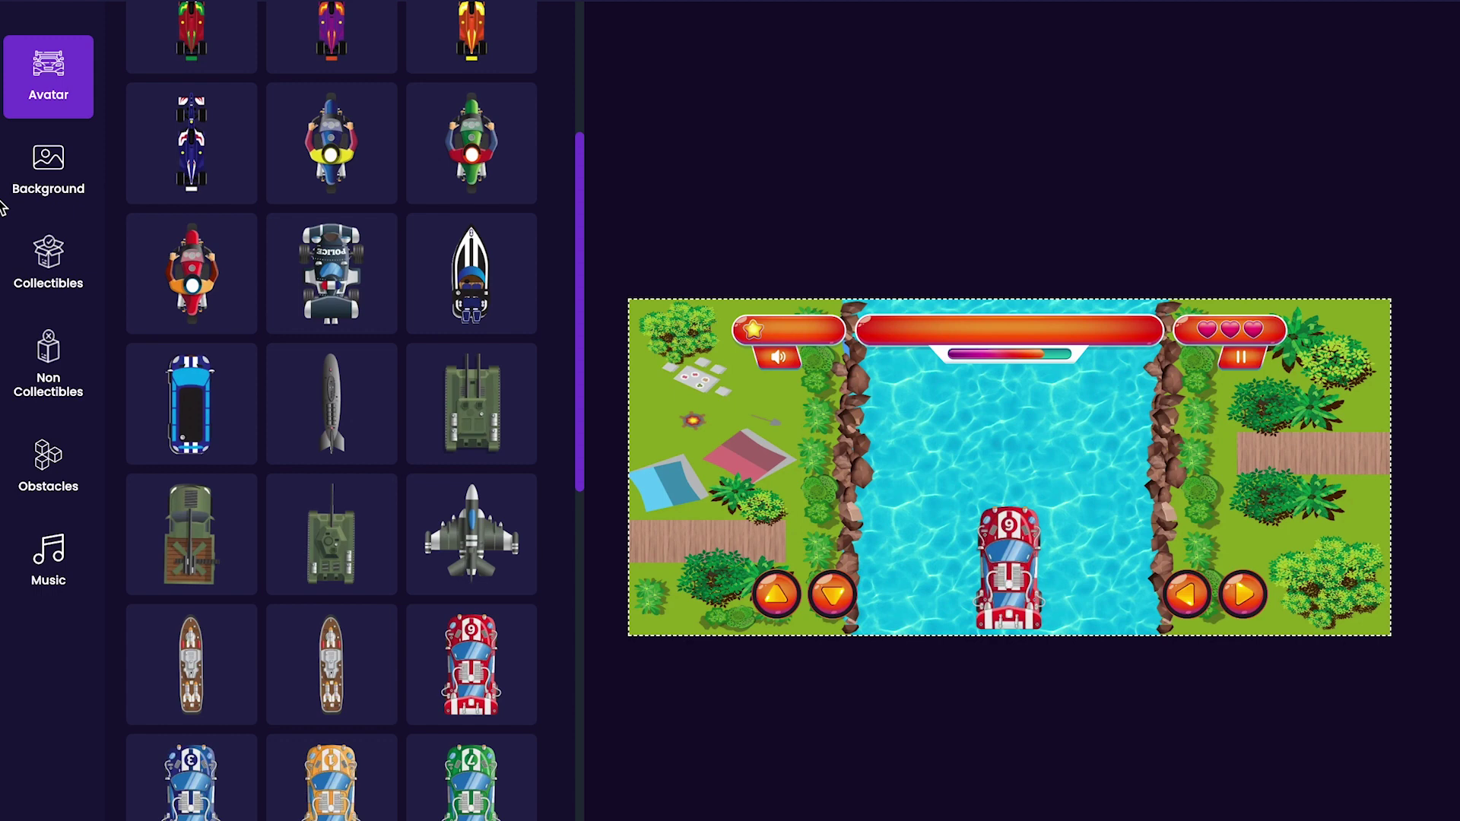
Step: Replace the river scenery with the desert road background from the full background list
left_click(29, 176)
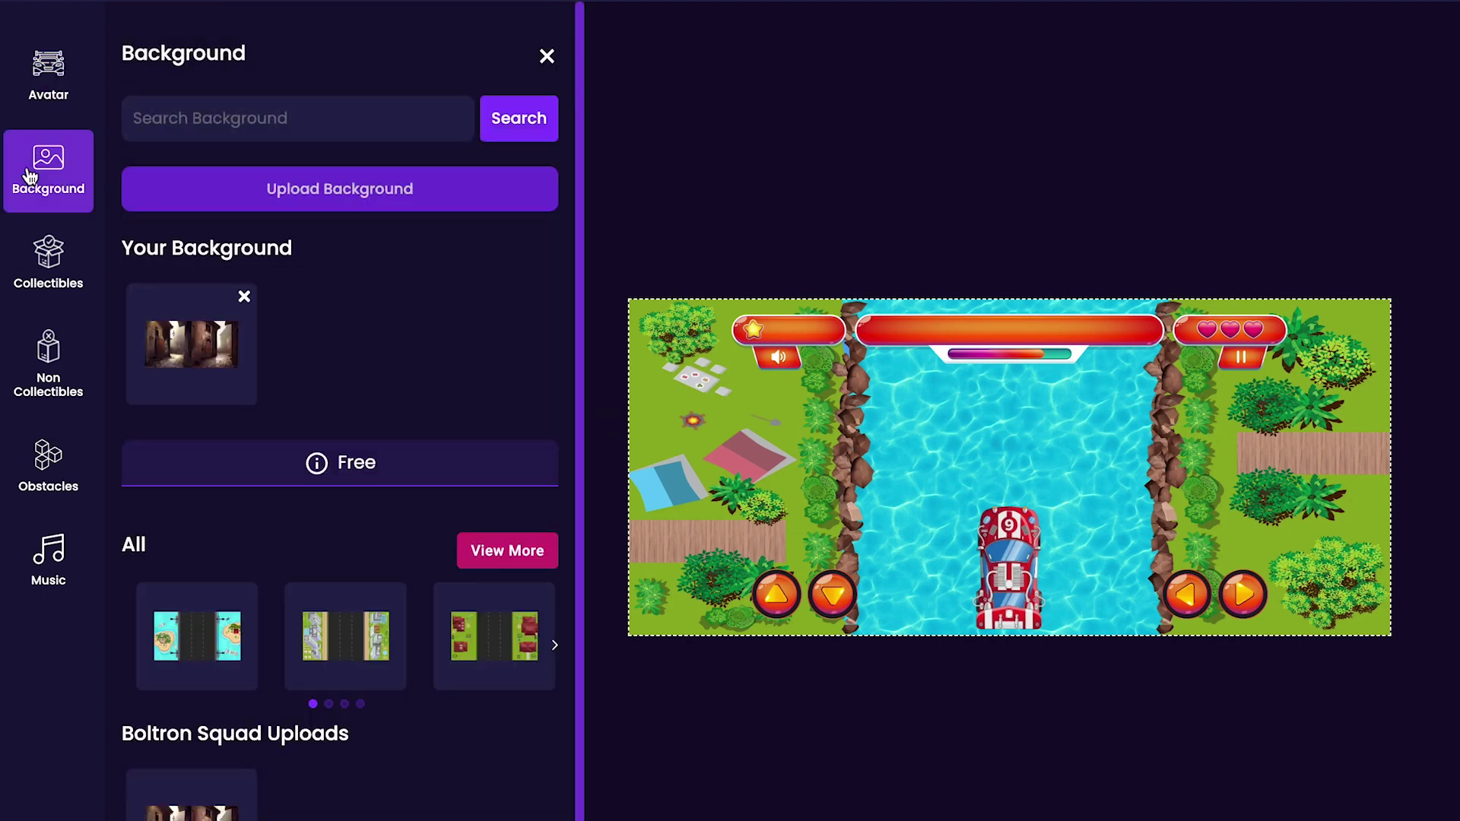
left_click(485, 550)
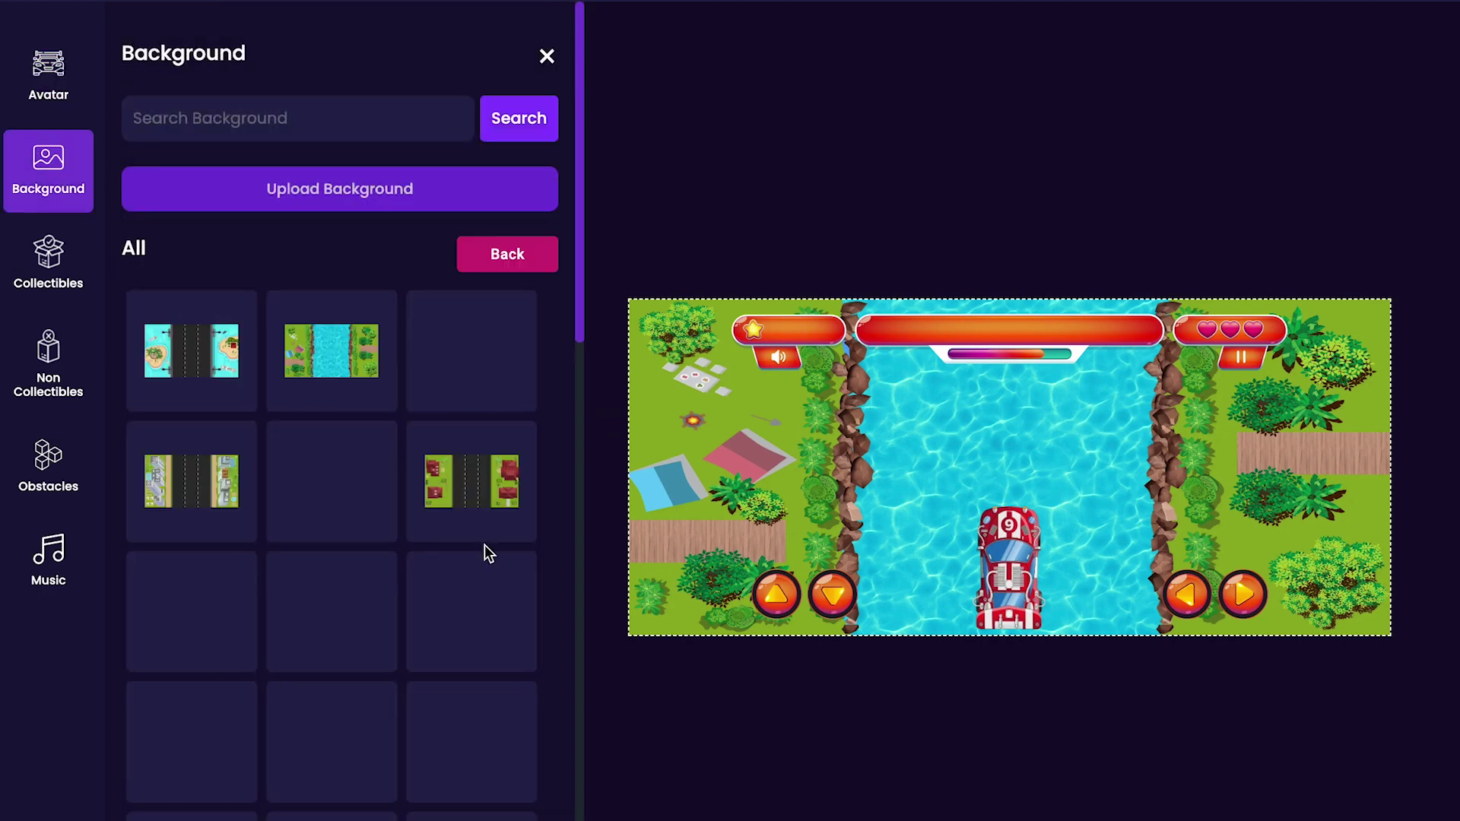
scroll(485, 553, "down", 2)
scroll(487, 555, "down", 10)
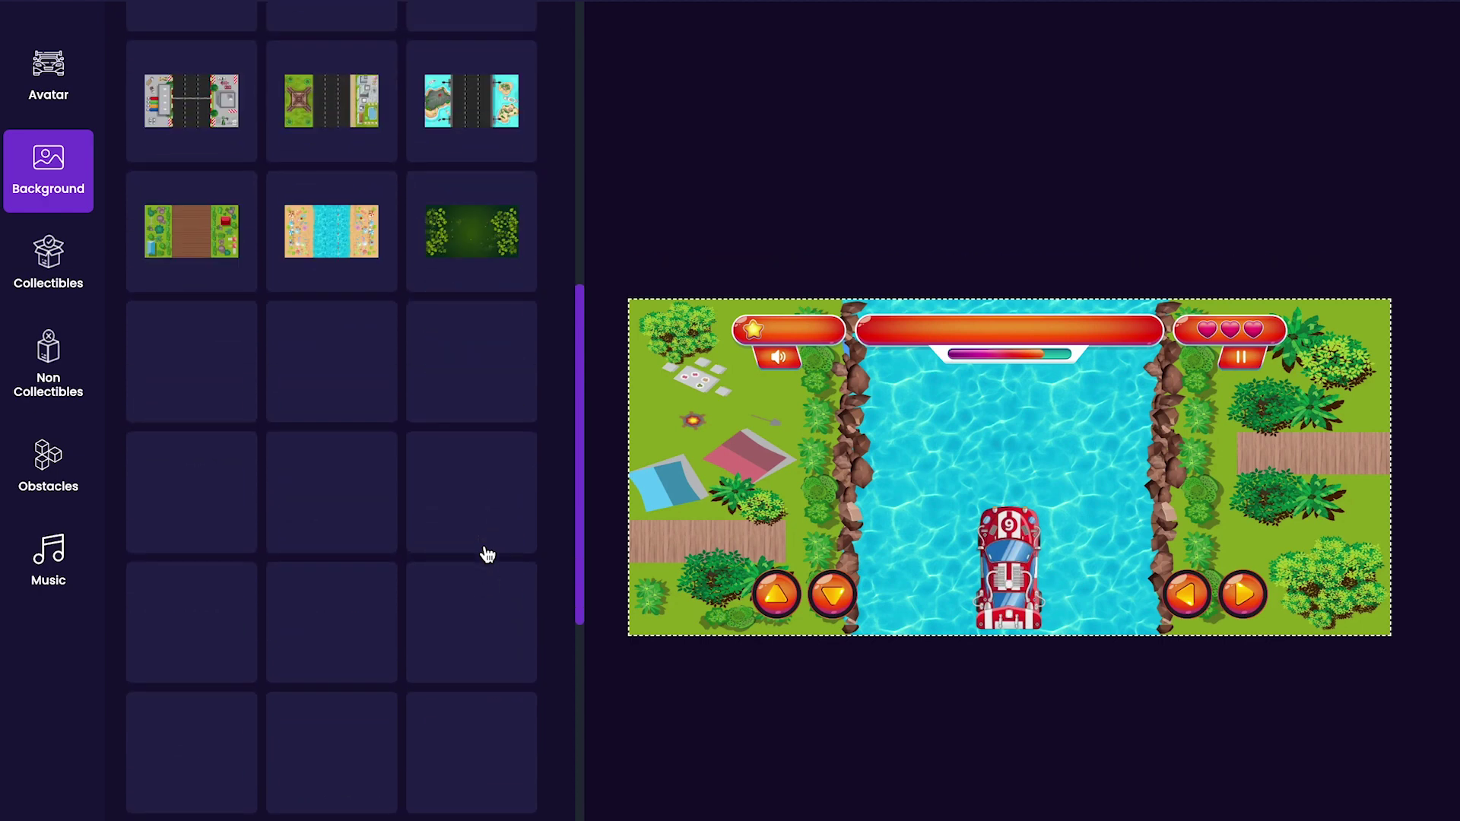
scroll(487, 554, "down", 1)
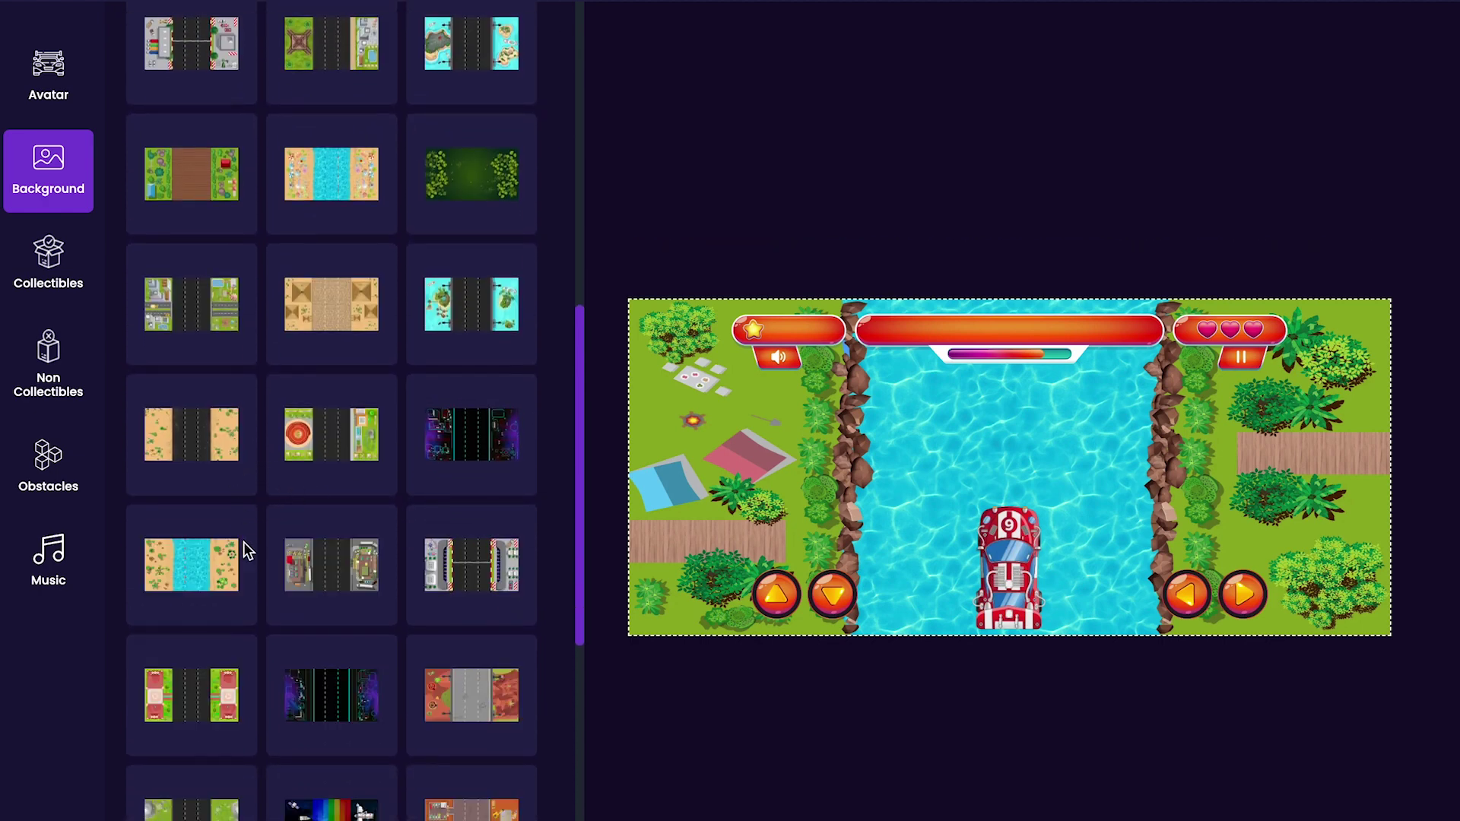
left_click(232, 465)
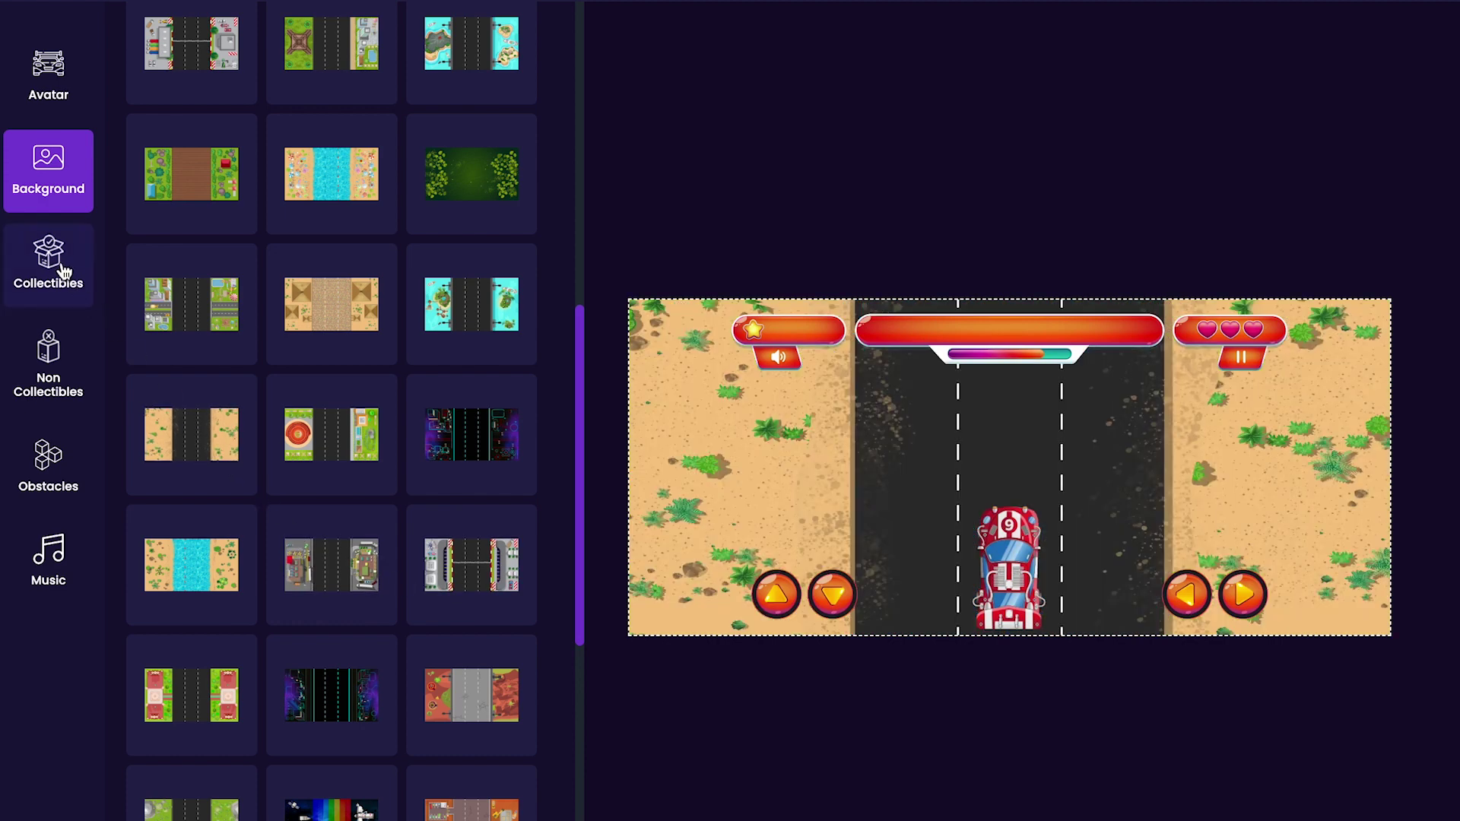
Step: Browse the full Obstacles library of cars, pool floats, barriers, arrow signs and bombs
left_click(62, 461)
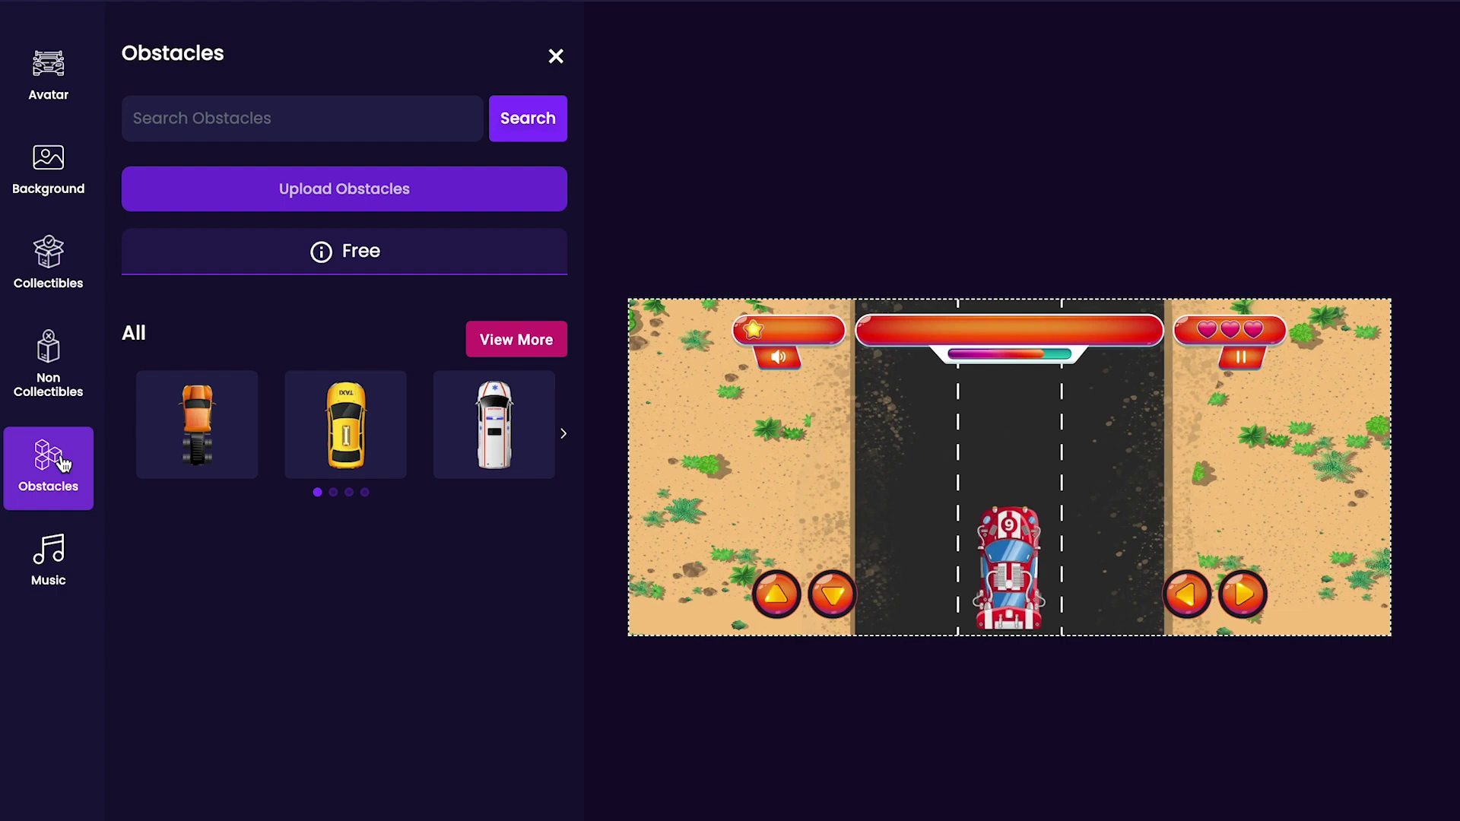
left_click(546, 344)
scroll(368, 460, "down", 5)
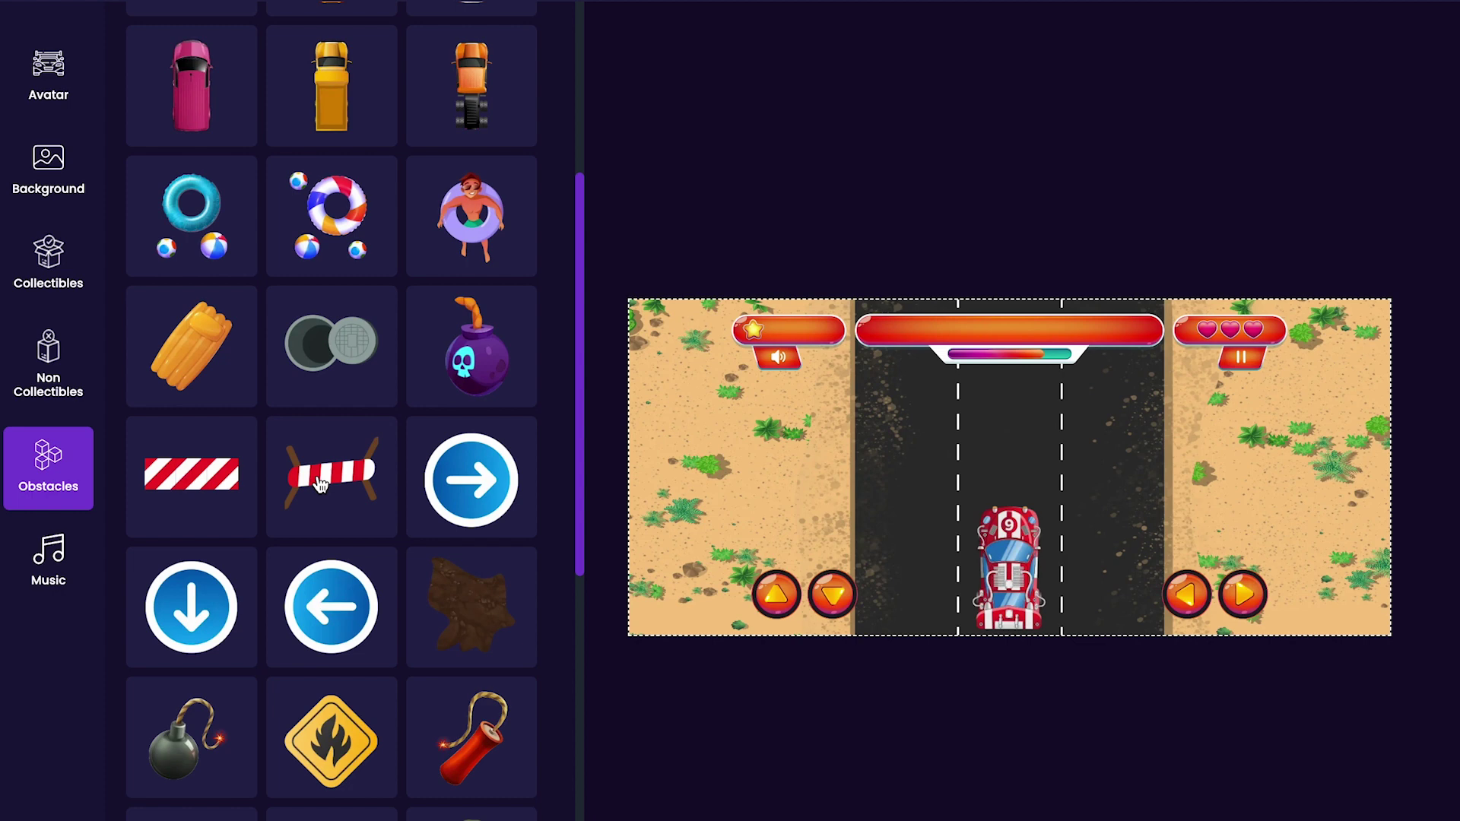
Step: Show the full Sports collectibles set, from basketballs to volleyballs
left_click(79, 294)
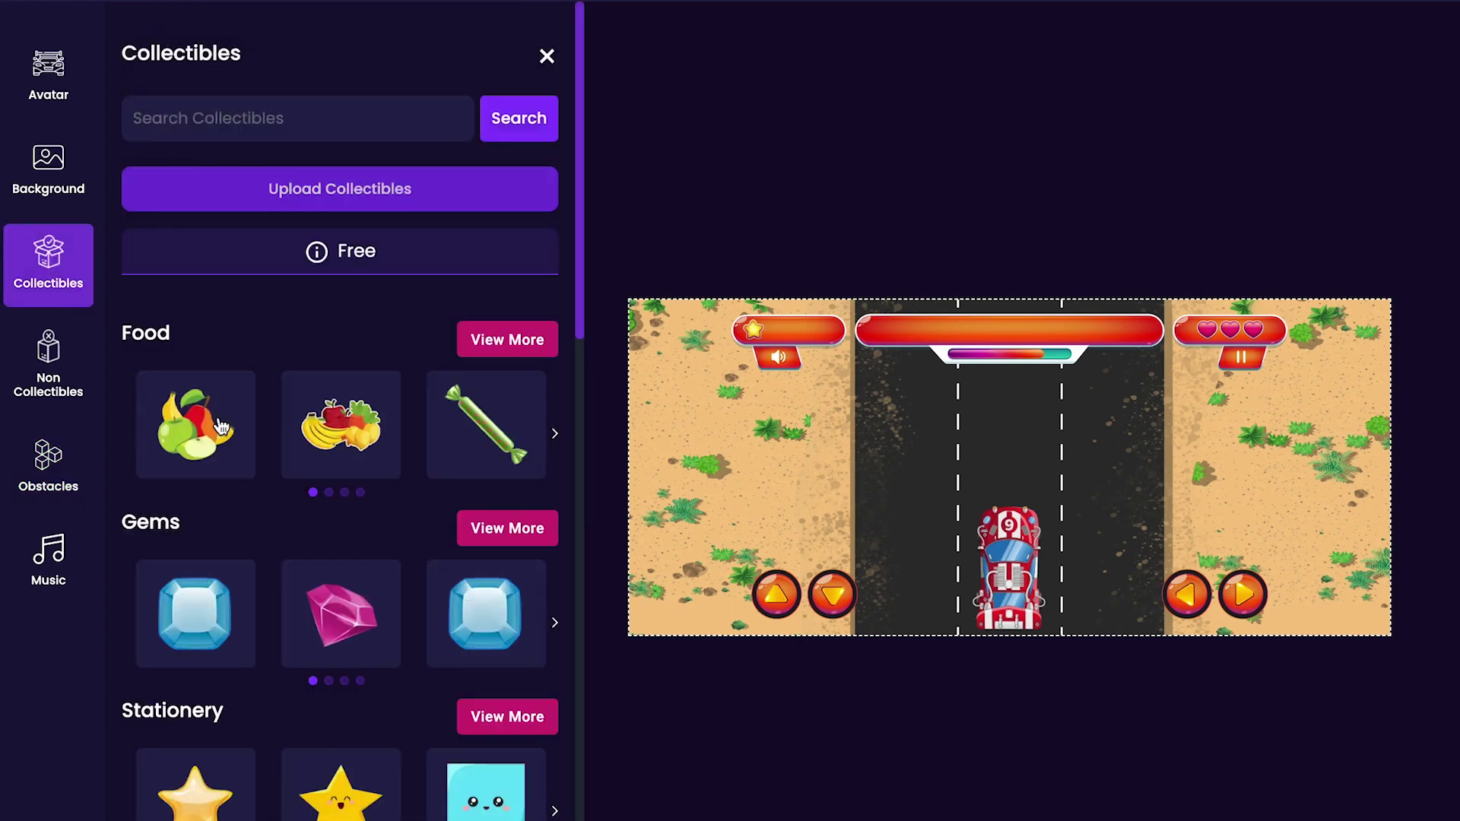
scroll(327, 517, "down", 5)
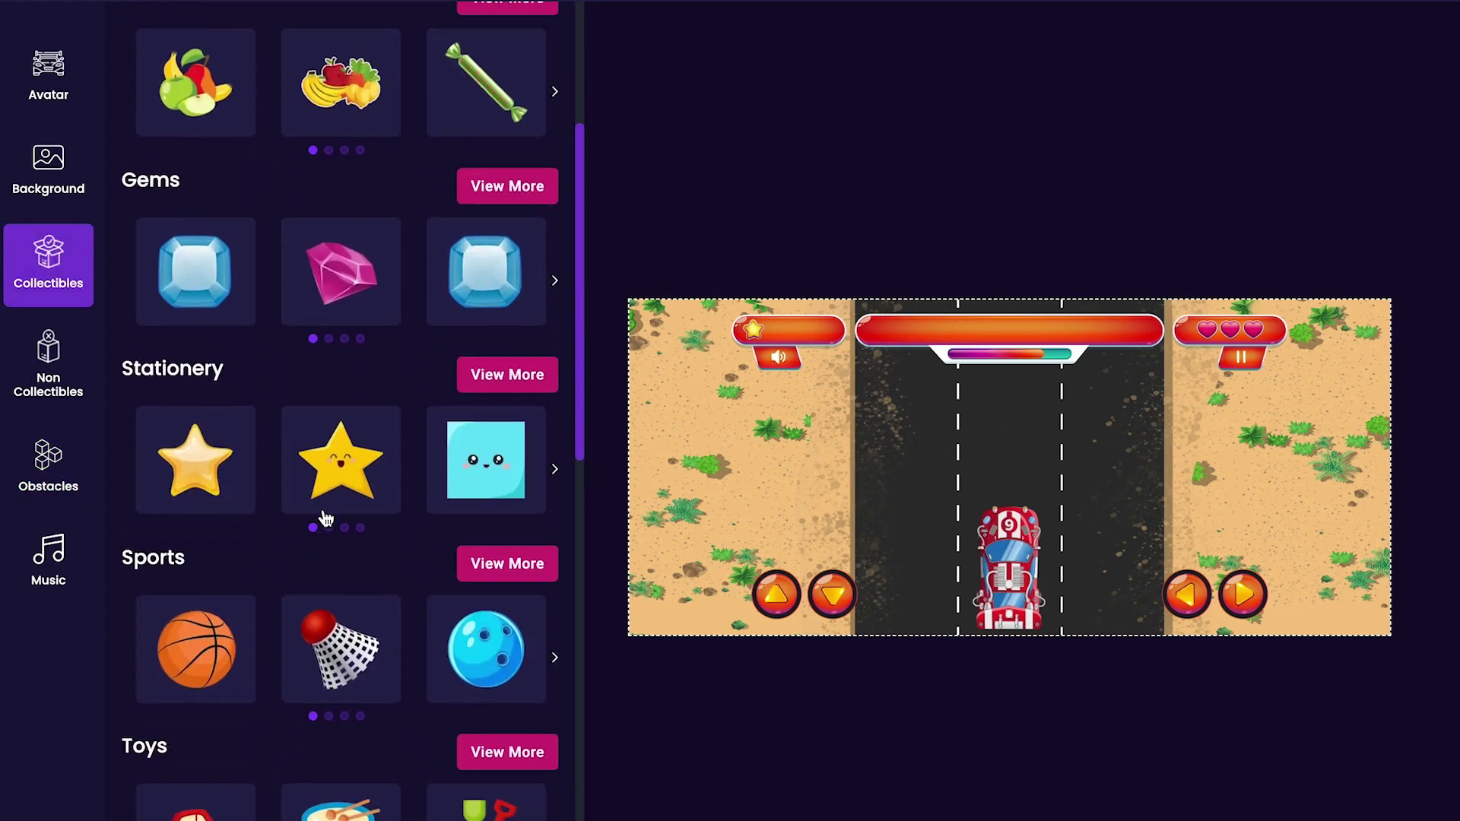
left_click(491, 565)
scroll(509, 578, "up", 5)
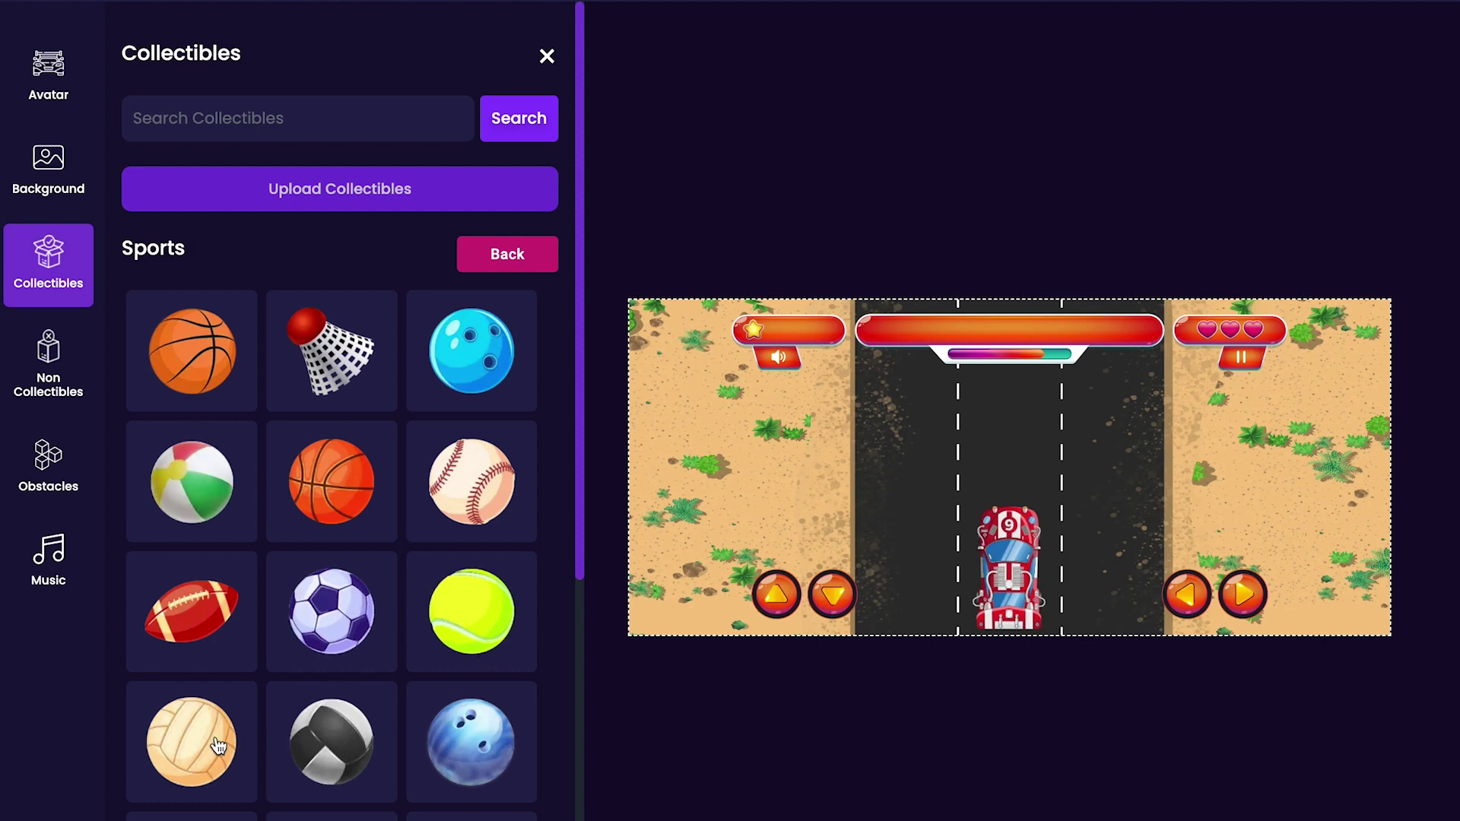
Step: Show the full Food non-collectibles set and scroll down to the vegetables
left_click(59, 390)
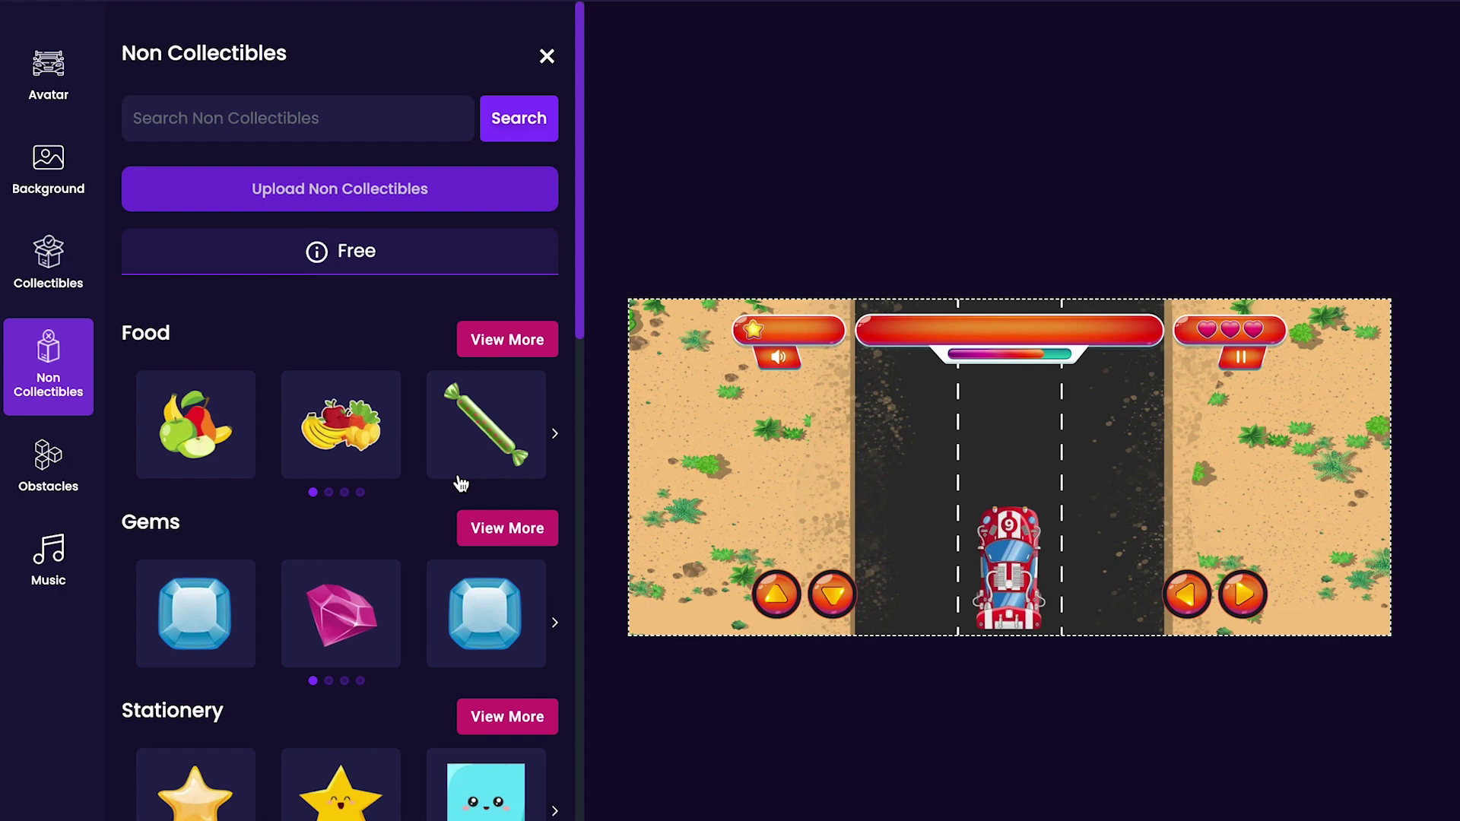
scroll(460, 484, "down", 3)
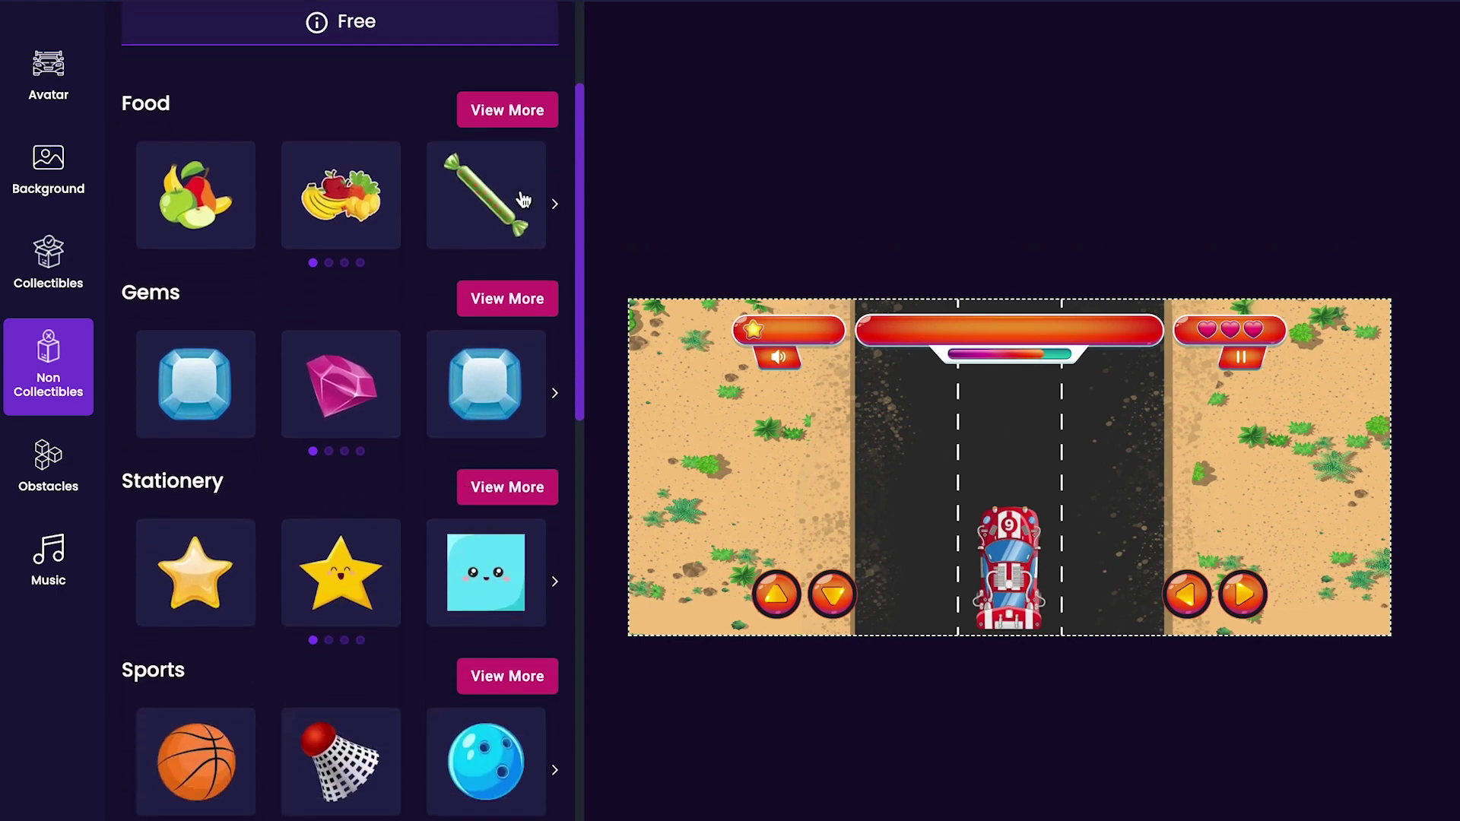
left_click(517, 116)
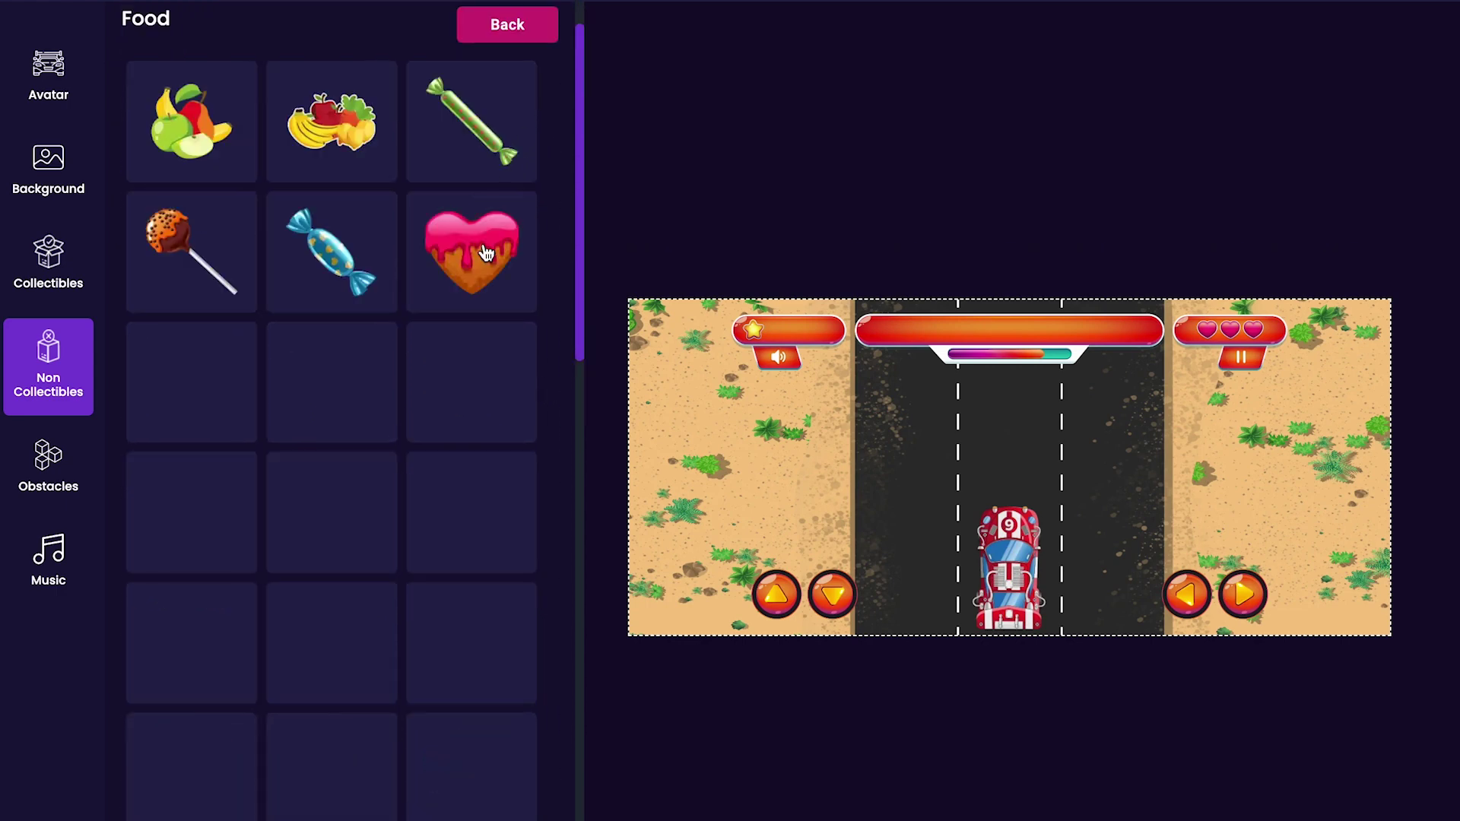
scroll(348, 455, "down", 4)
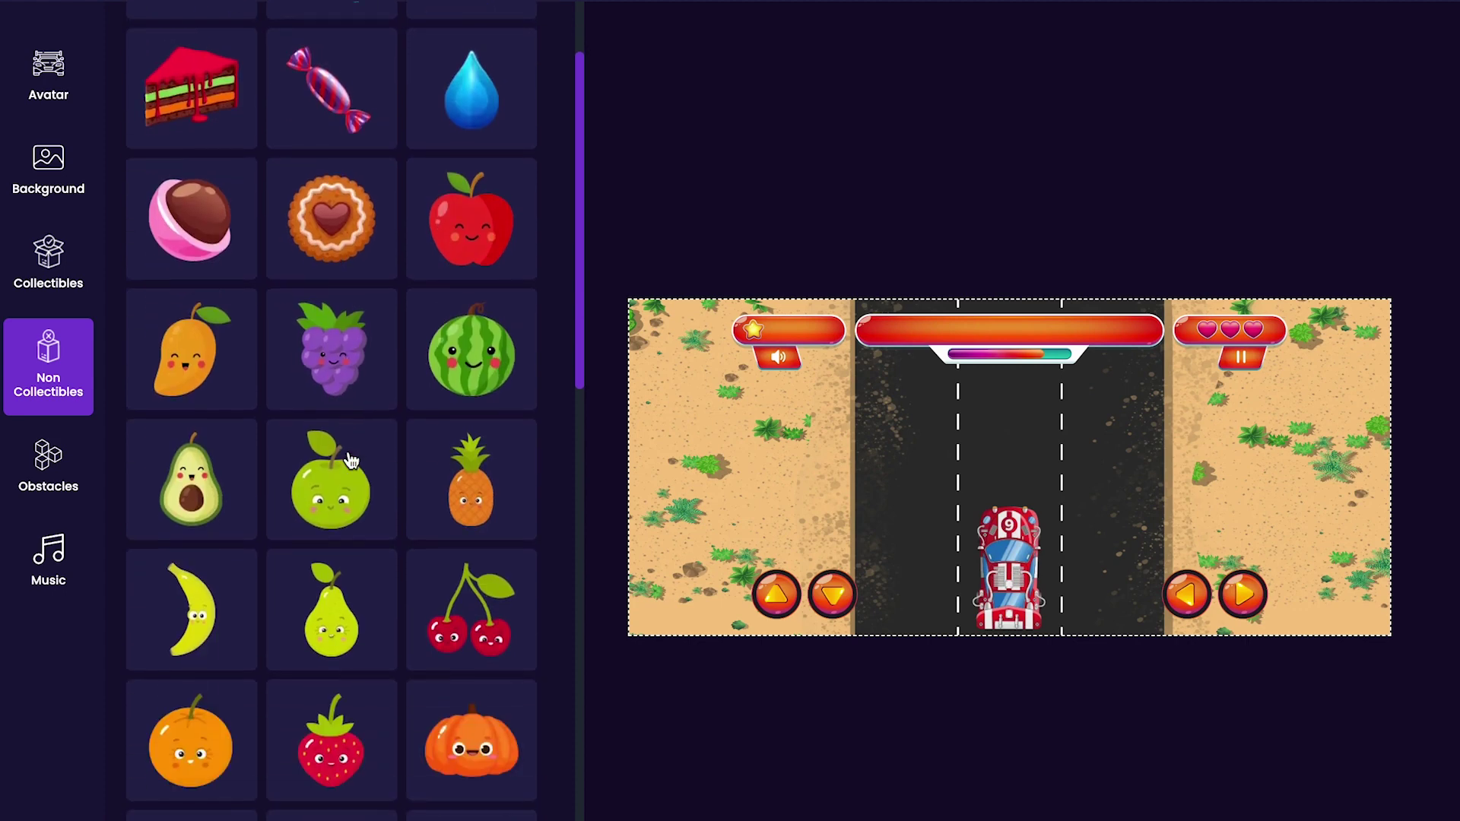
scroll(351, 461, "up", 2)
scroll(351, 459, "down", 8)
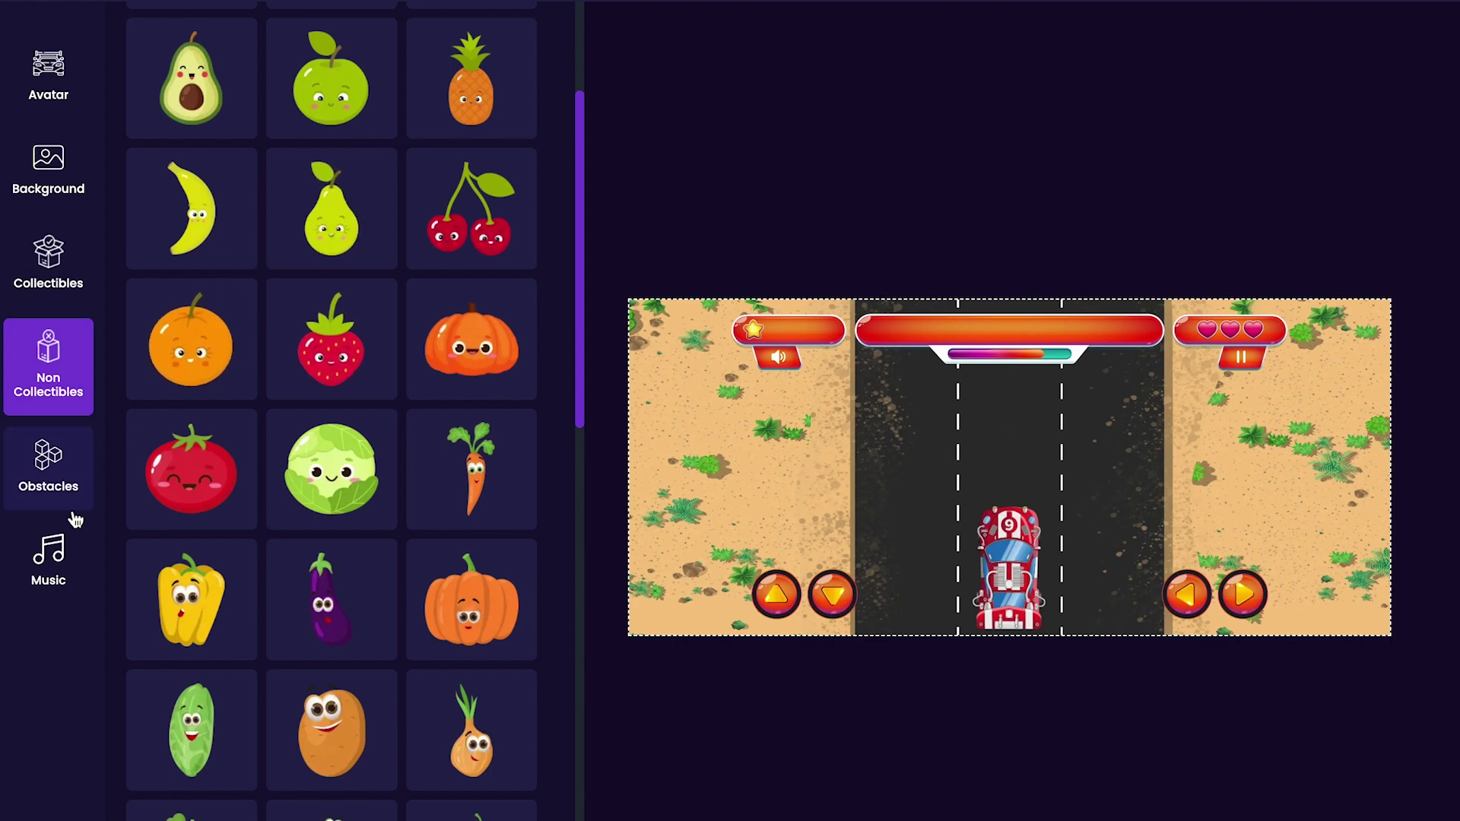
Step: Preview the Energy track, then add INWARD as the game's background music
left_click(55, 569)
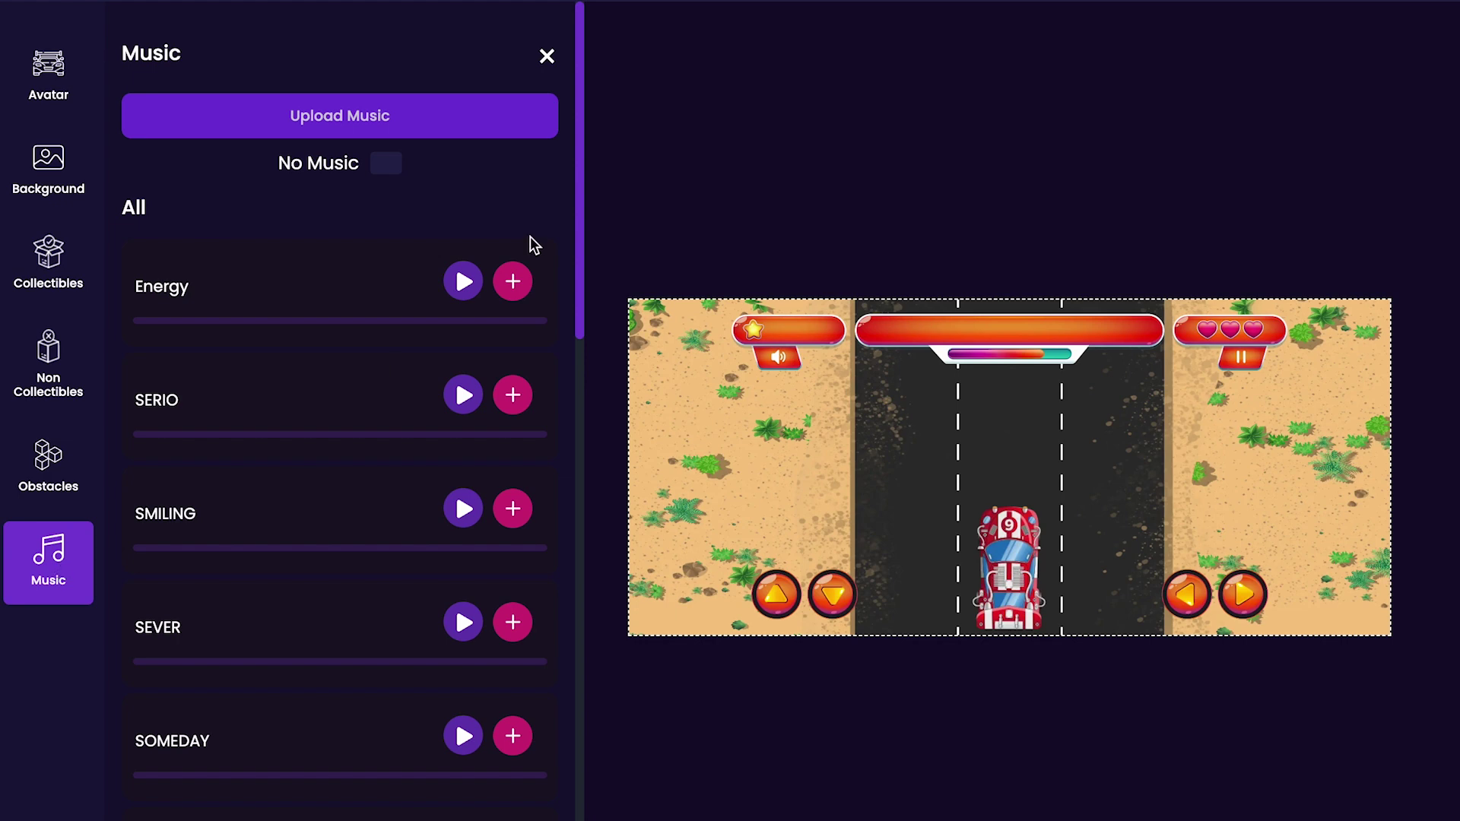
double_click(460, 285)
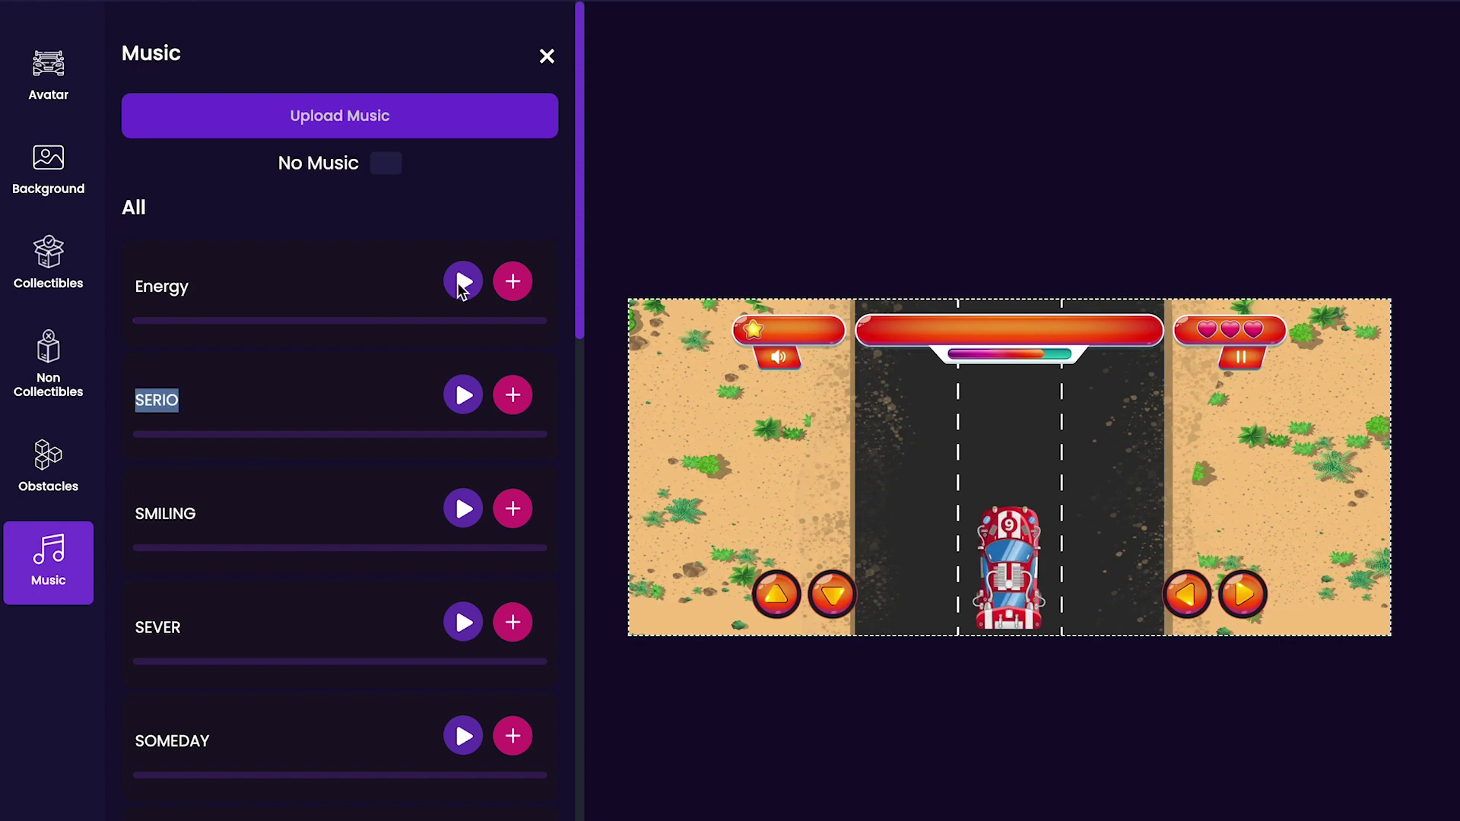
left_click_drag(580, 199, 563, 633)
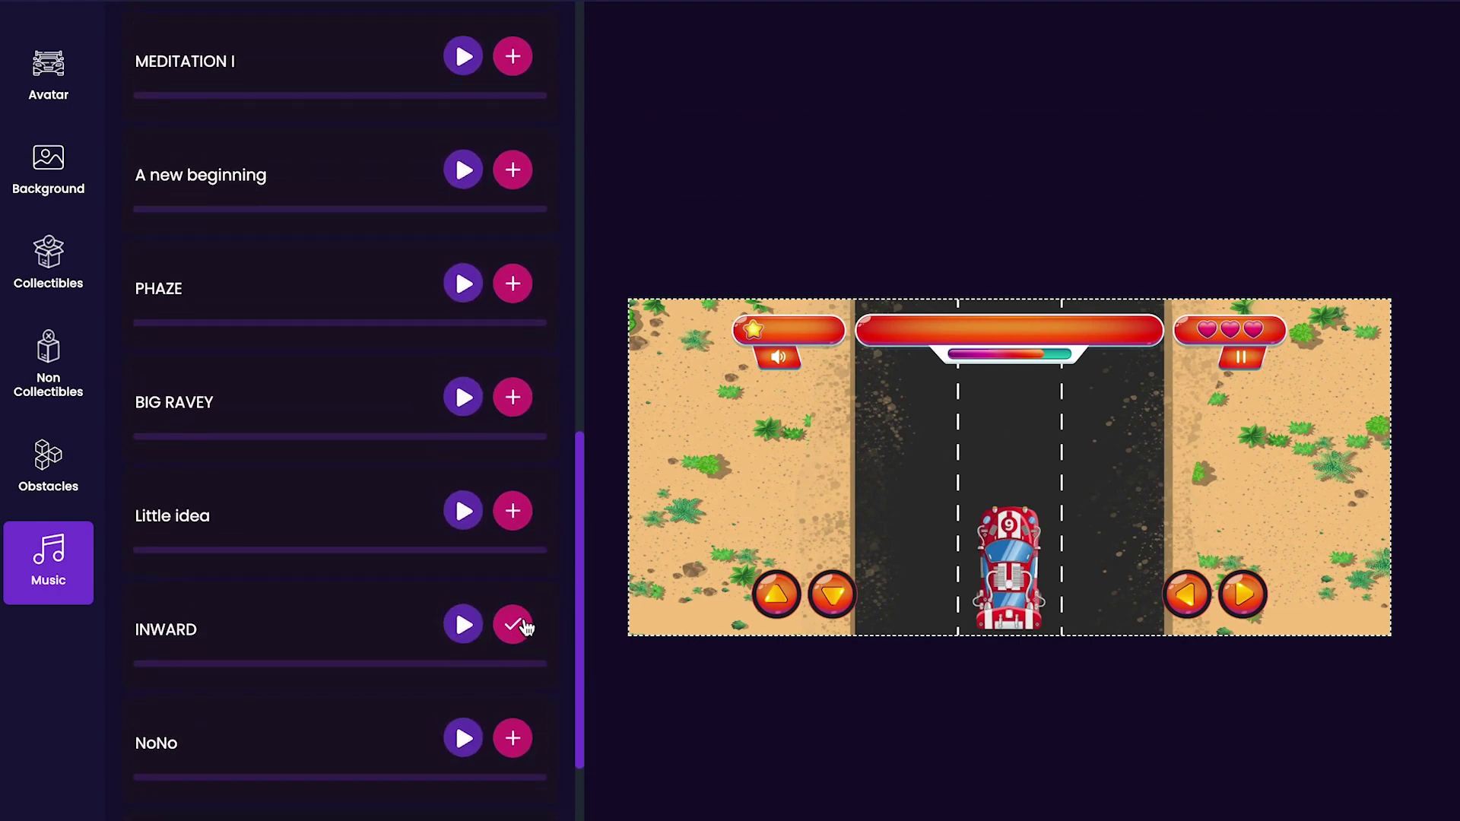
left_click(523, 626)
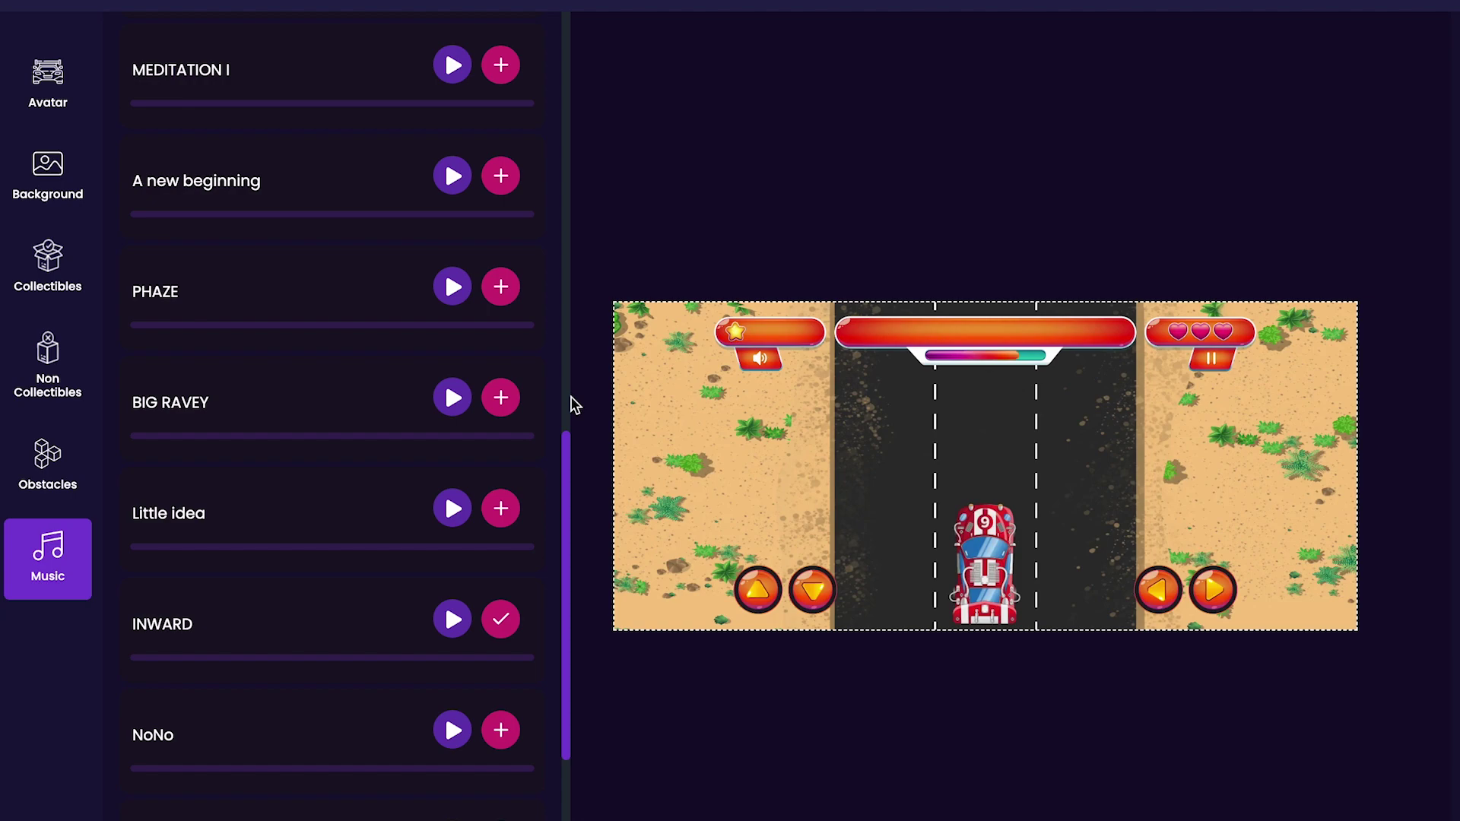
left_click_drag(575, 462, 553, 8)
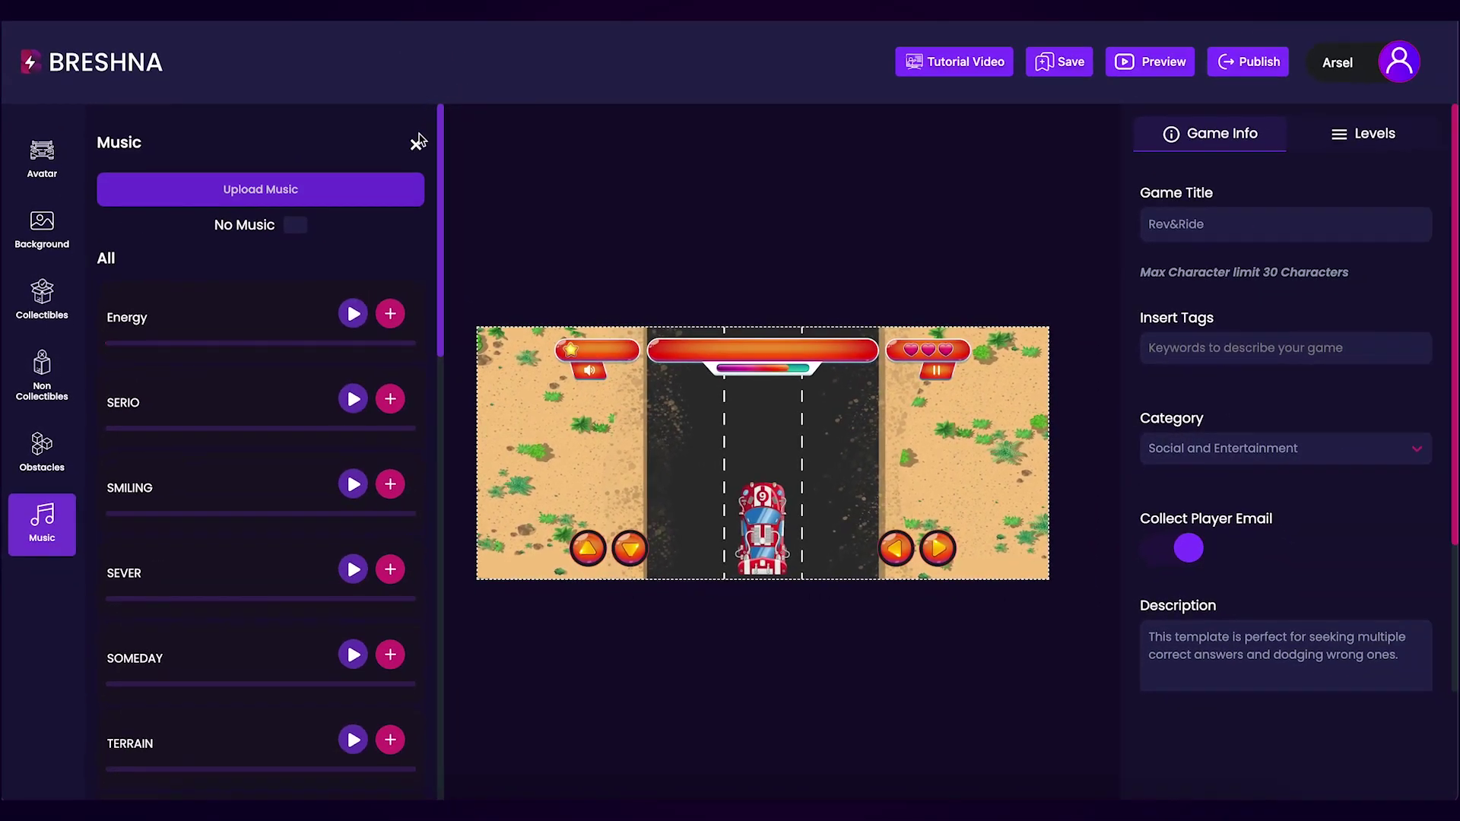
Step: Change the game title from Rev&Ride to 'Round Racer'
left_click(418, 143)
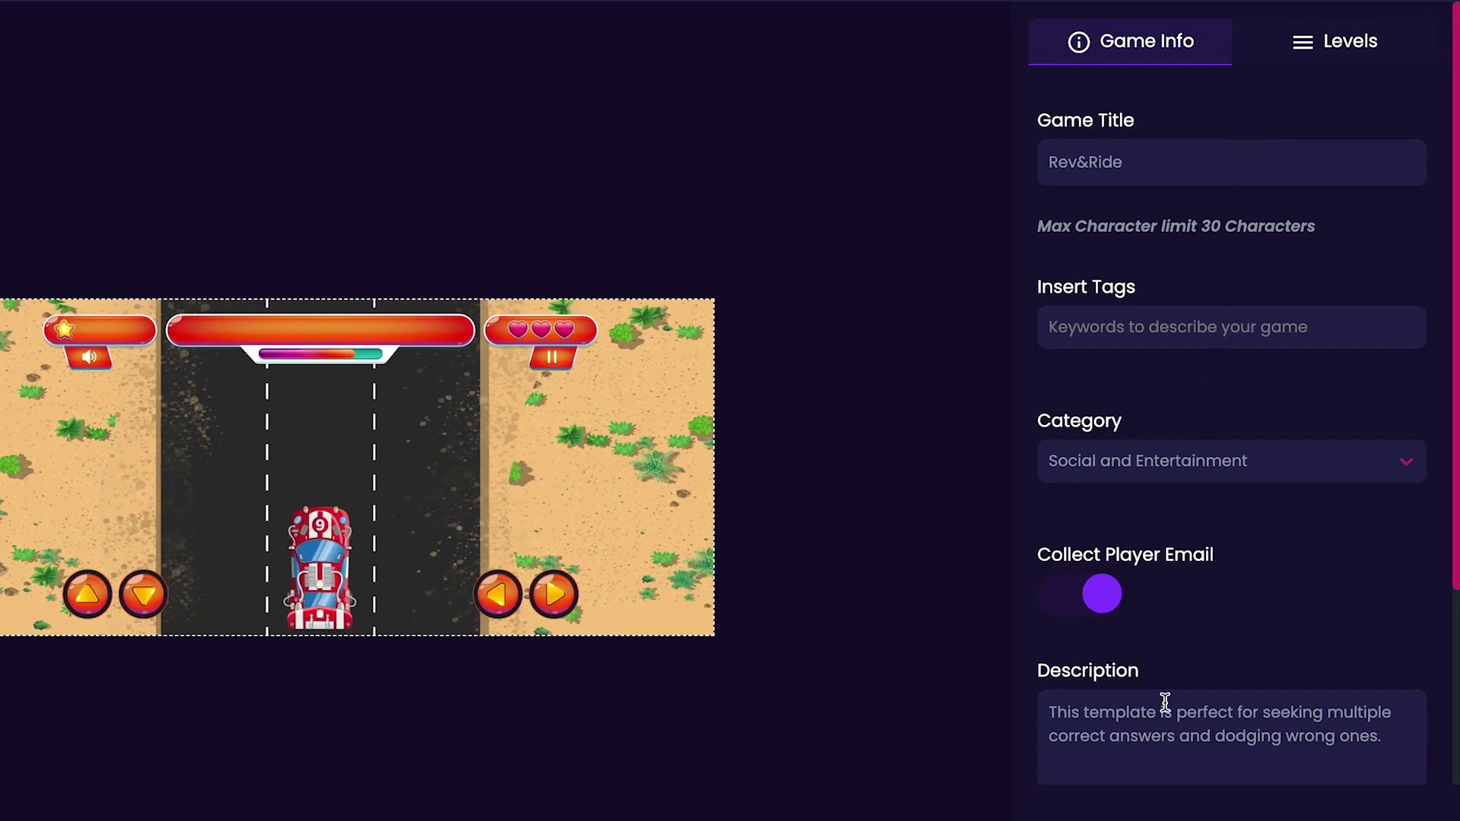
triple_click(1146, 157)
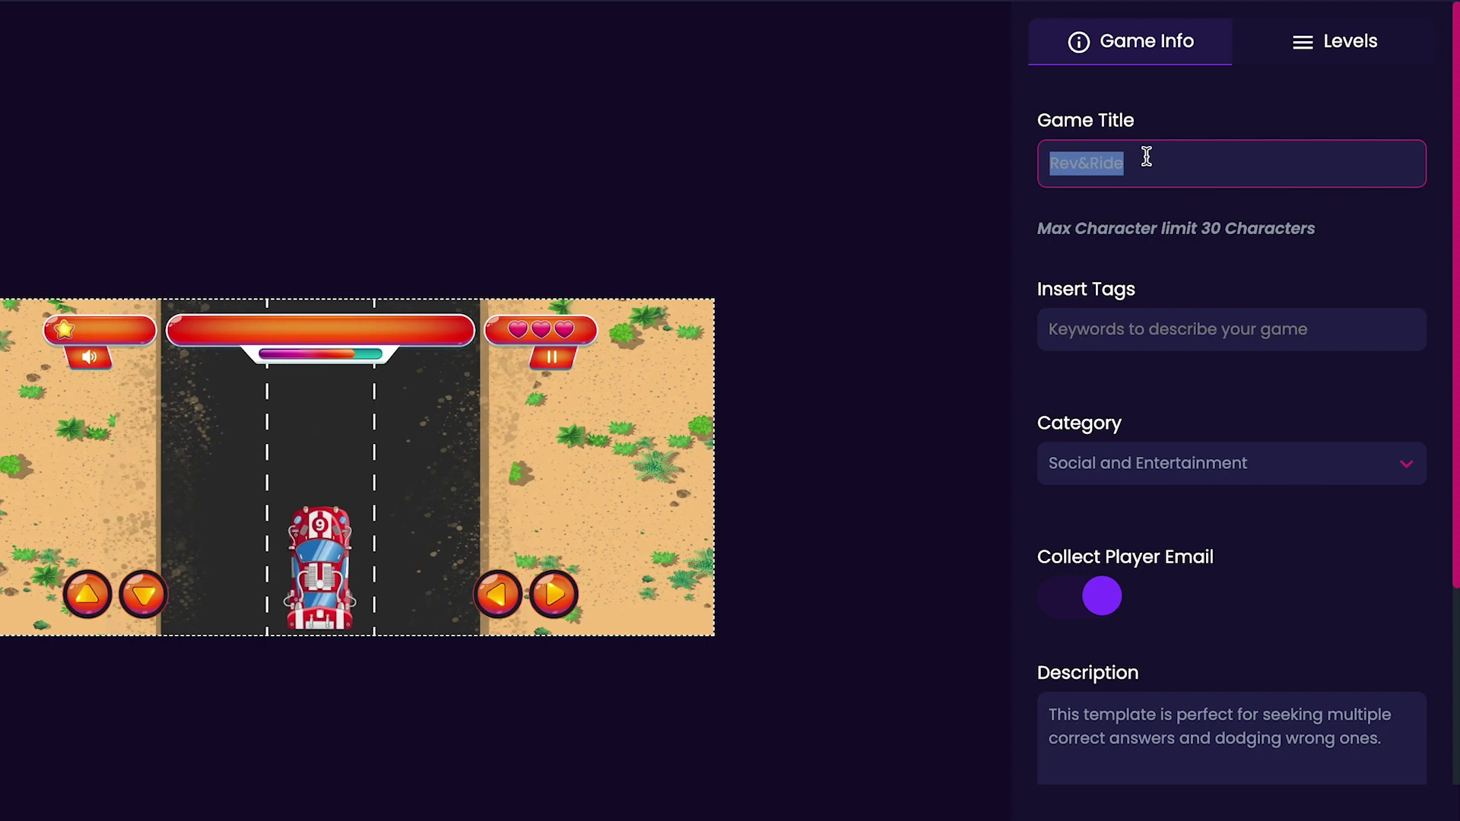
type("Round Racer")
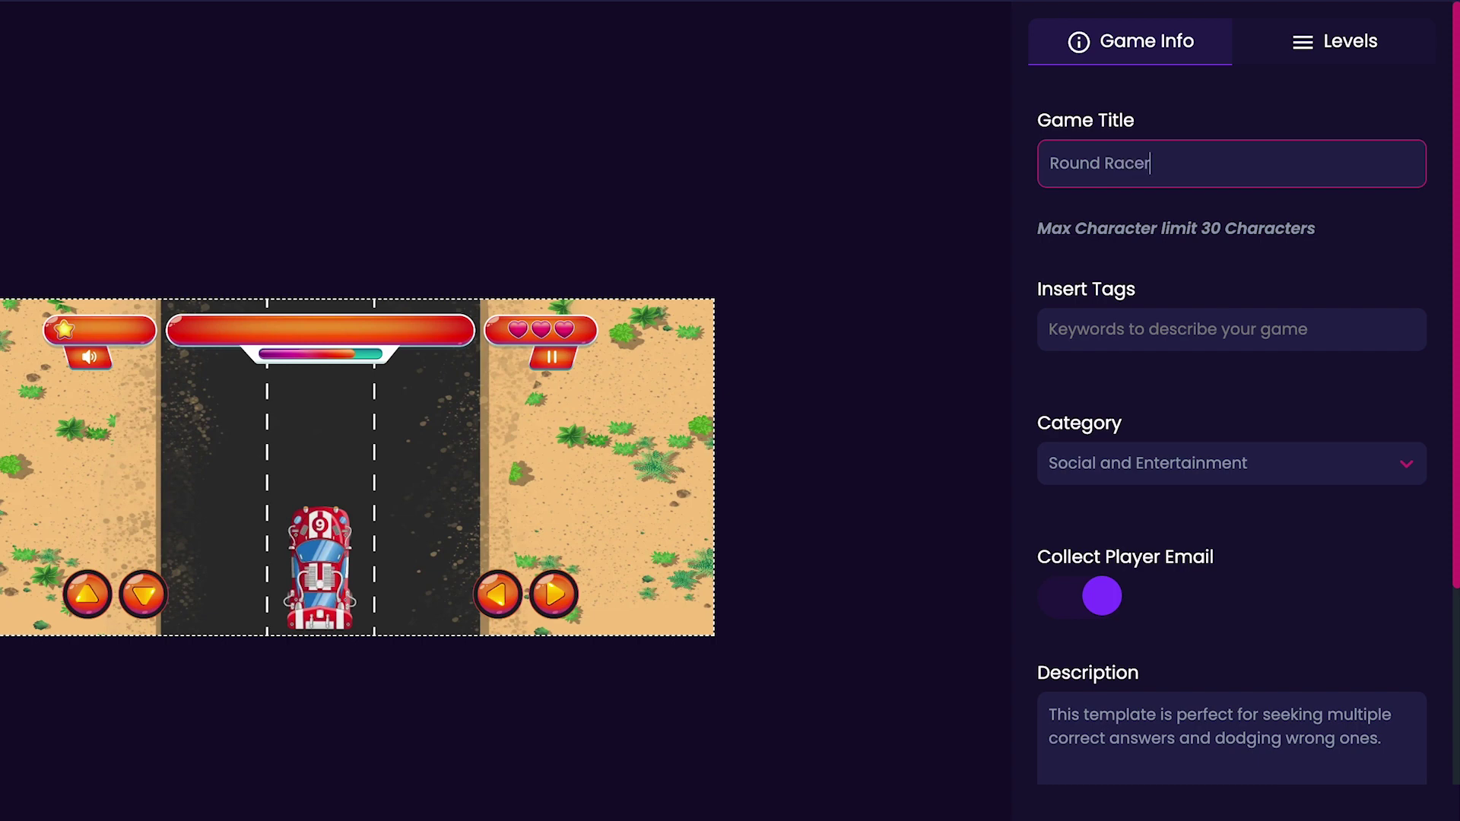
left_click(1163, 248)
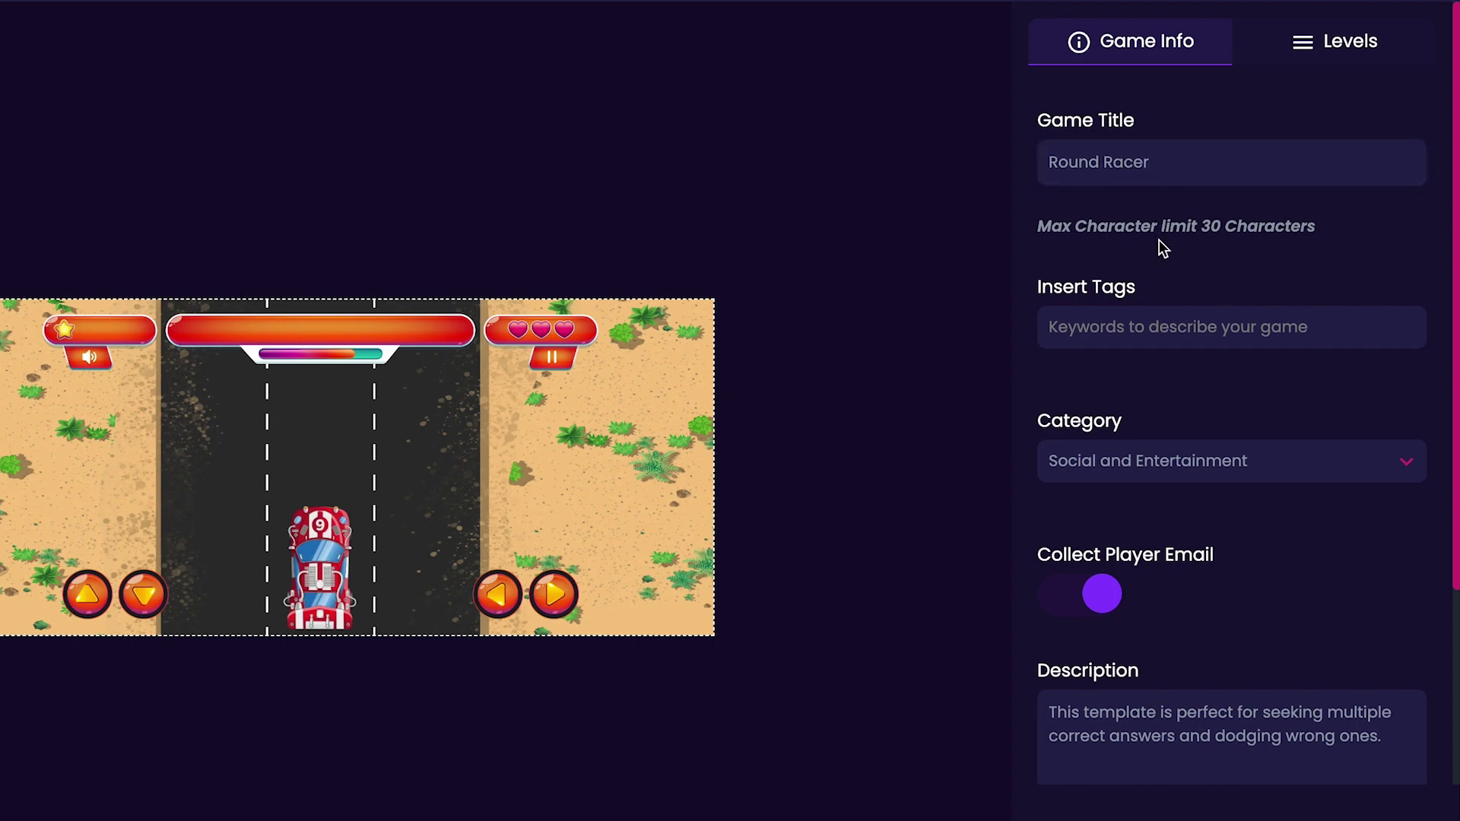
Step: Add 'round shape' as a game tag
left_click(1162, 319)
type("Ri")
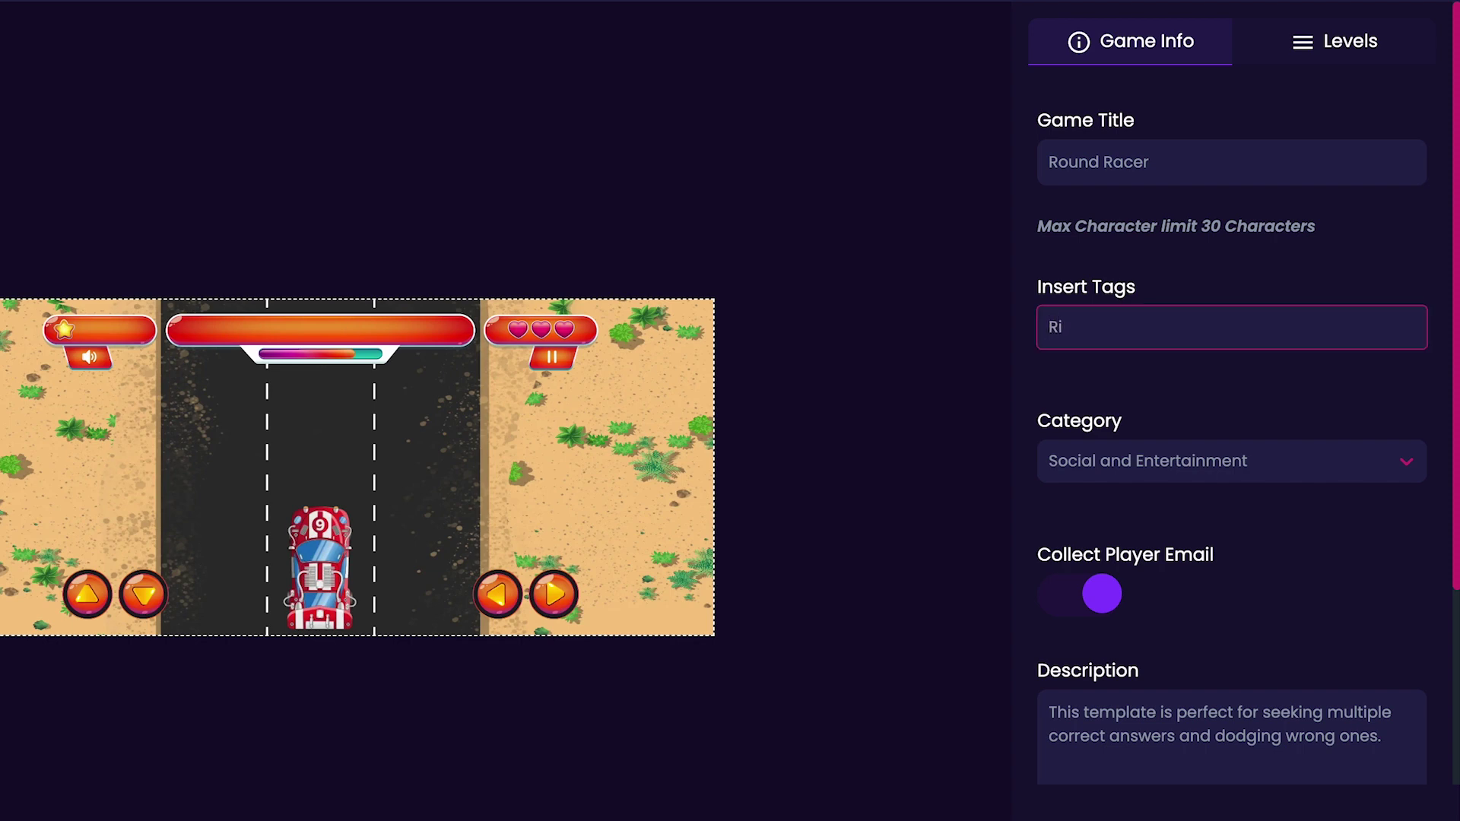
type("ound ")
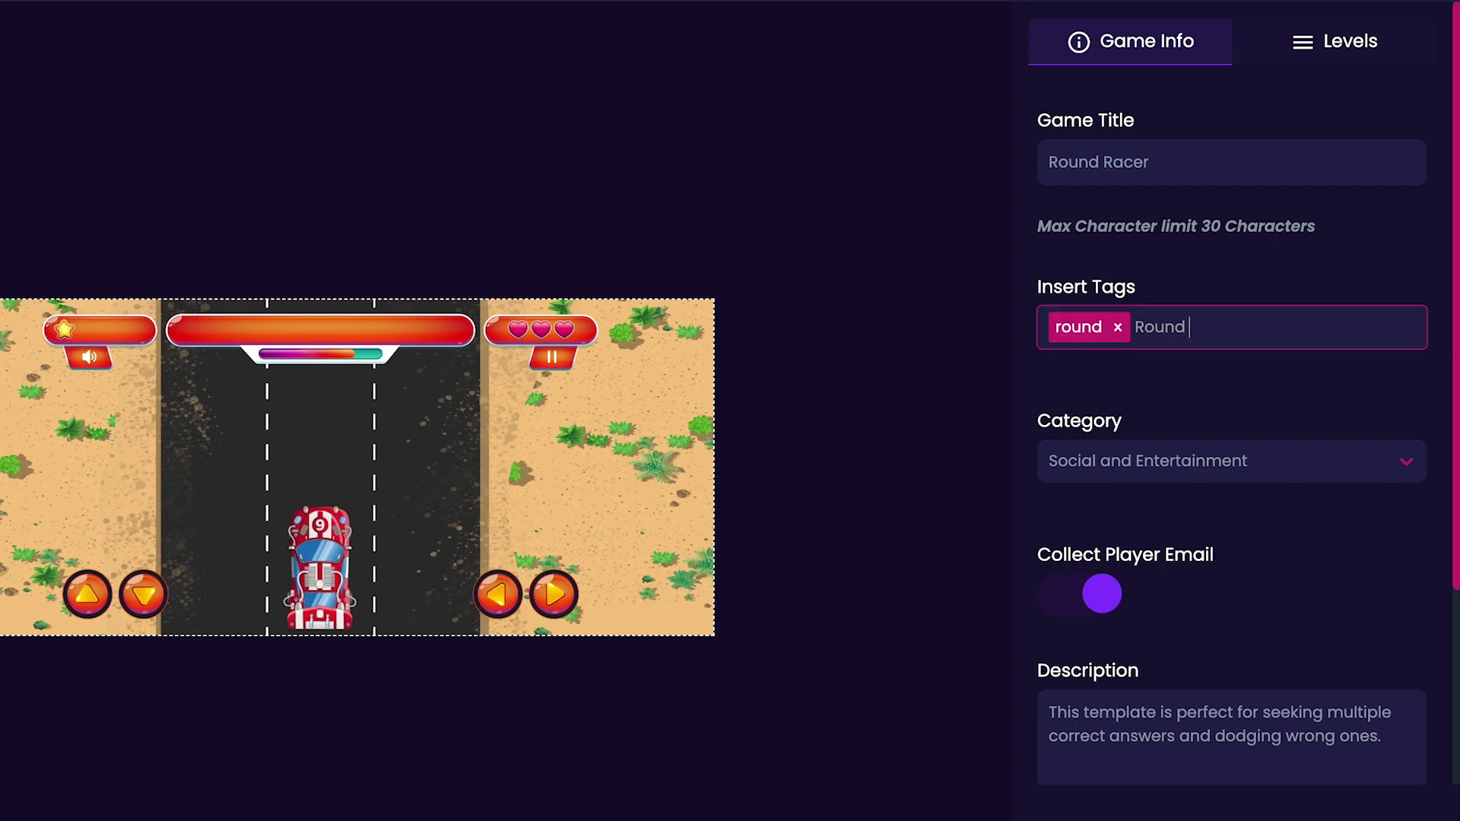
type("shape")
key("Return")
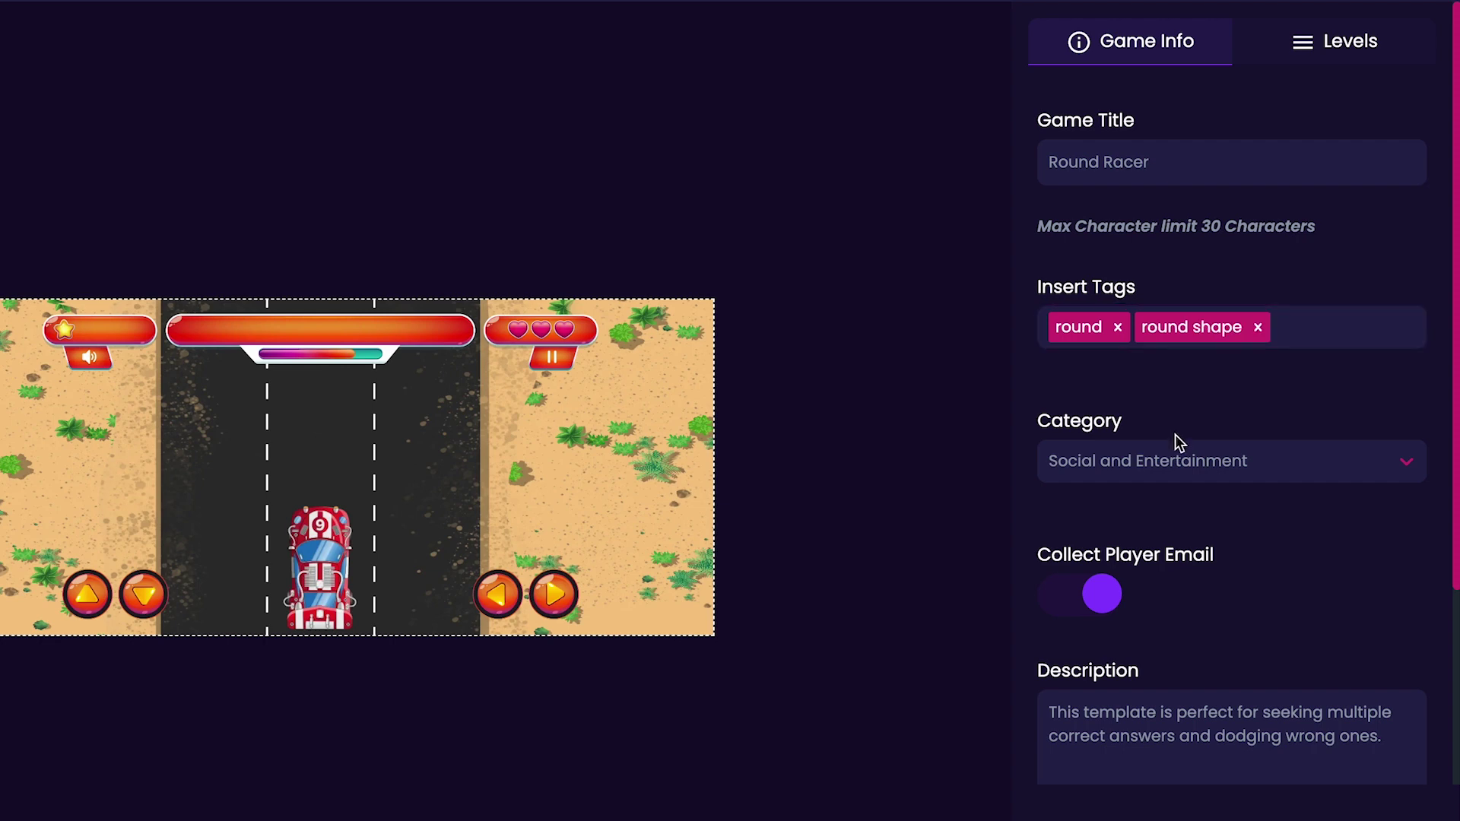
Step: Keep the Social and Entertainment categories and switch Collect Player Email off
left_click(1175, 444)
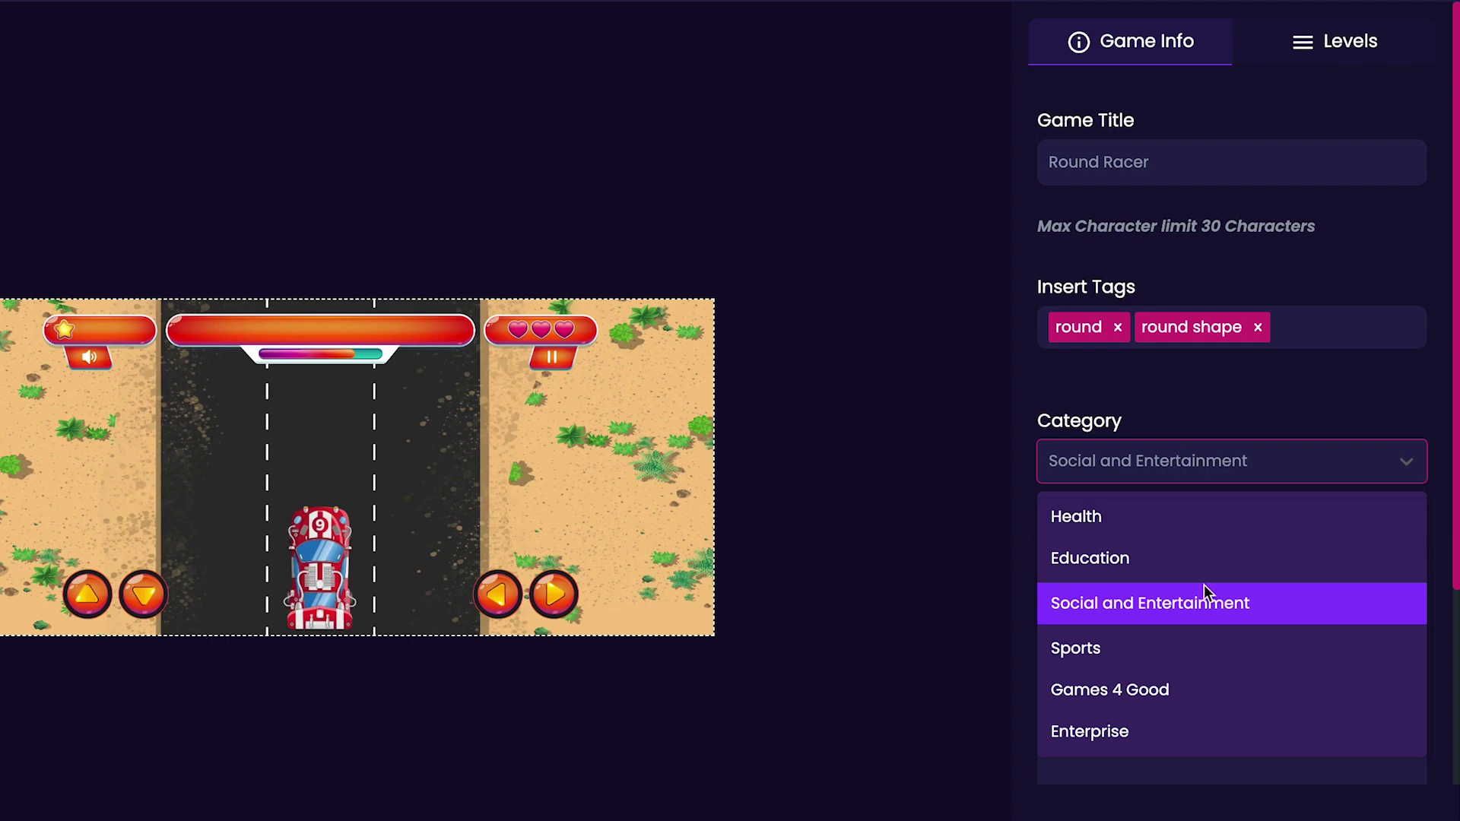
left_click(1207, 604)
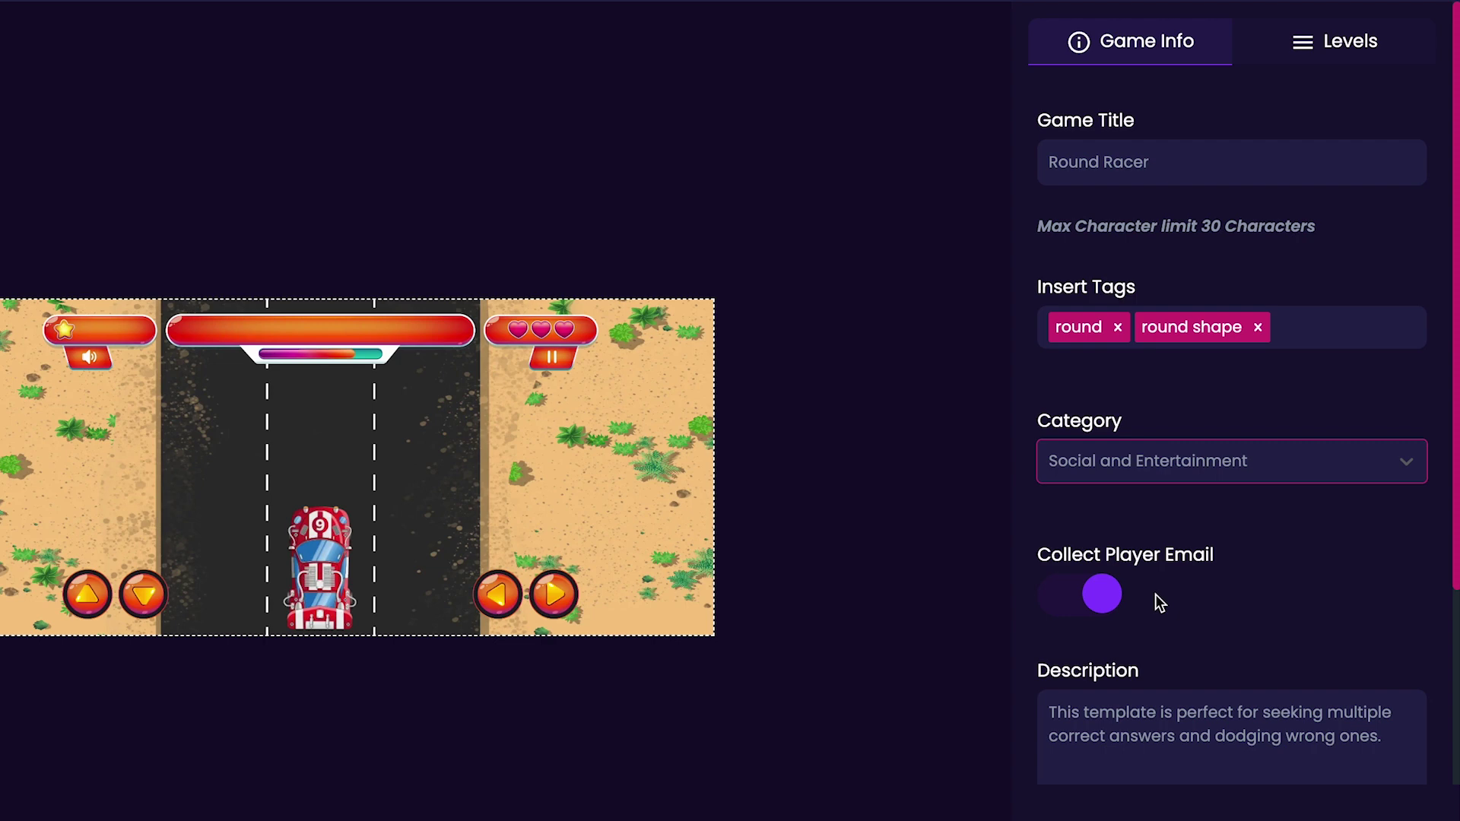
left_click(1111, 600)
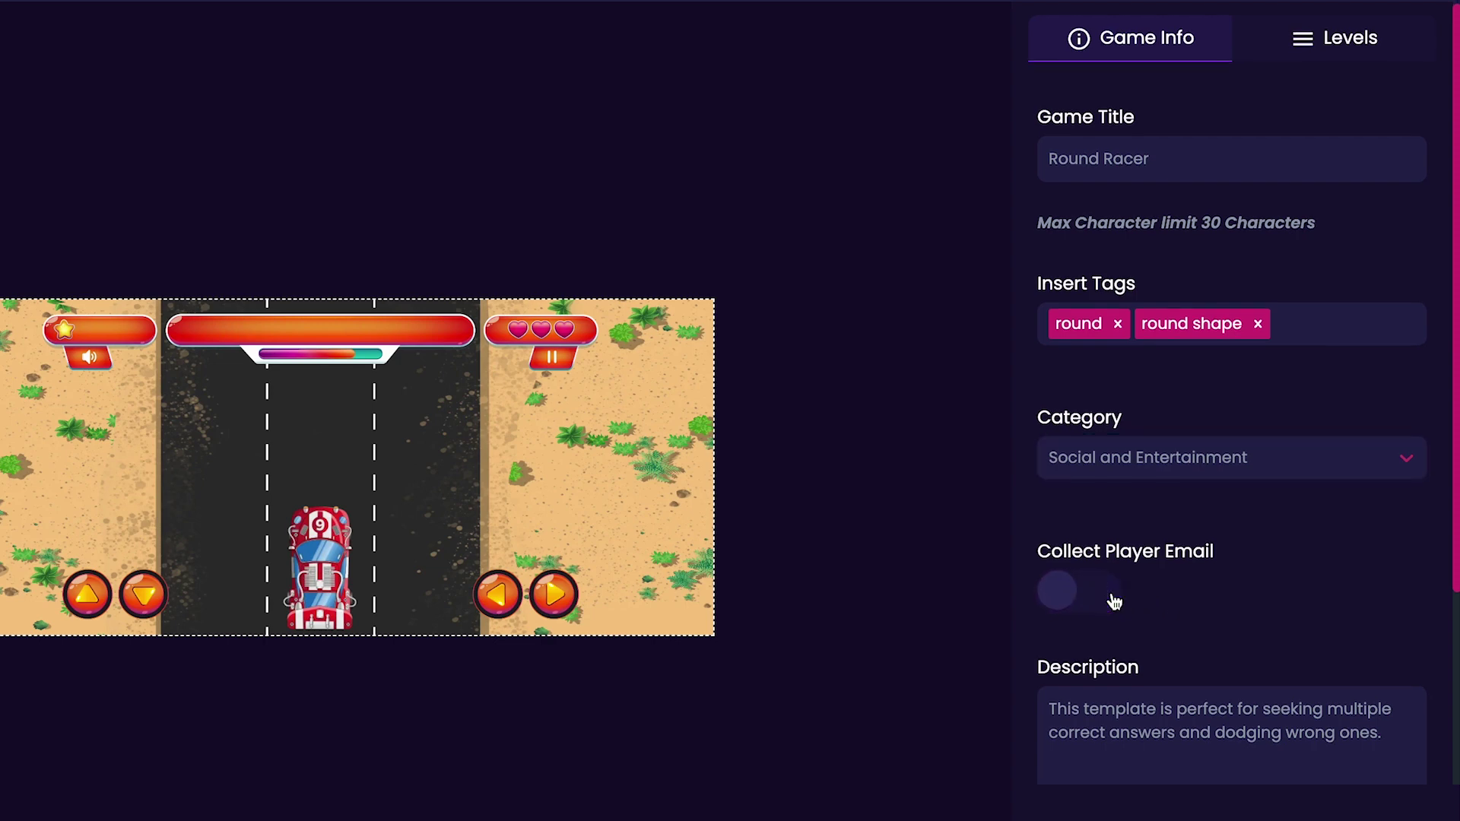
scroll(1114, 601, "down", 1)
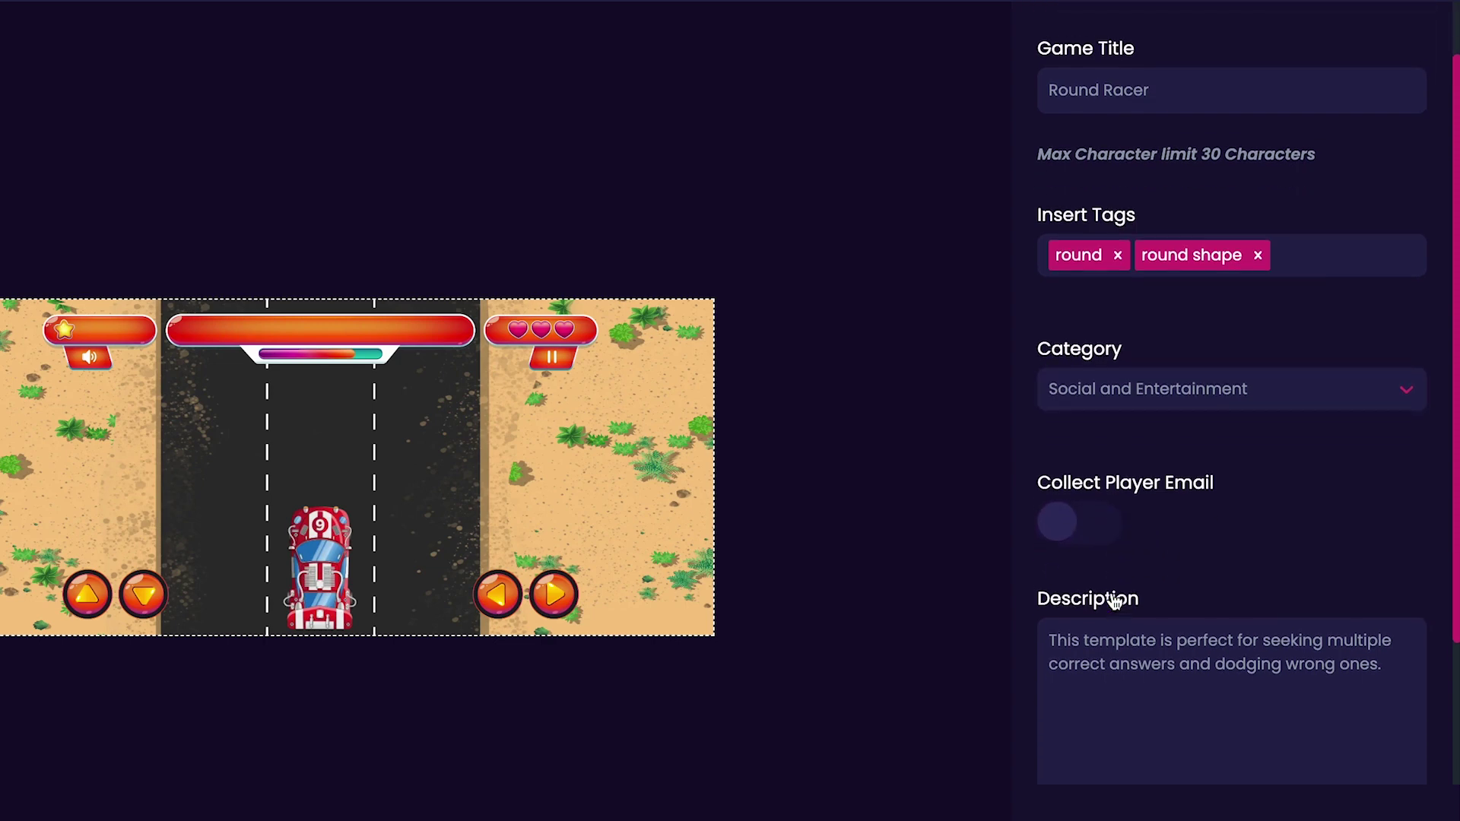
left_click(1103, 523)
left_click(1107, 525)
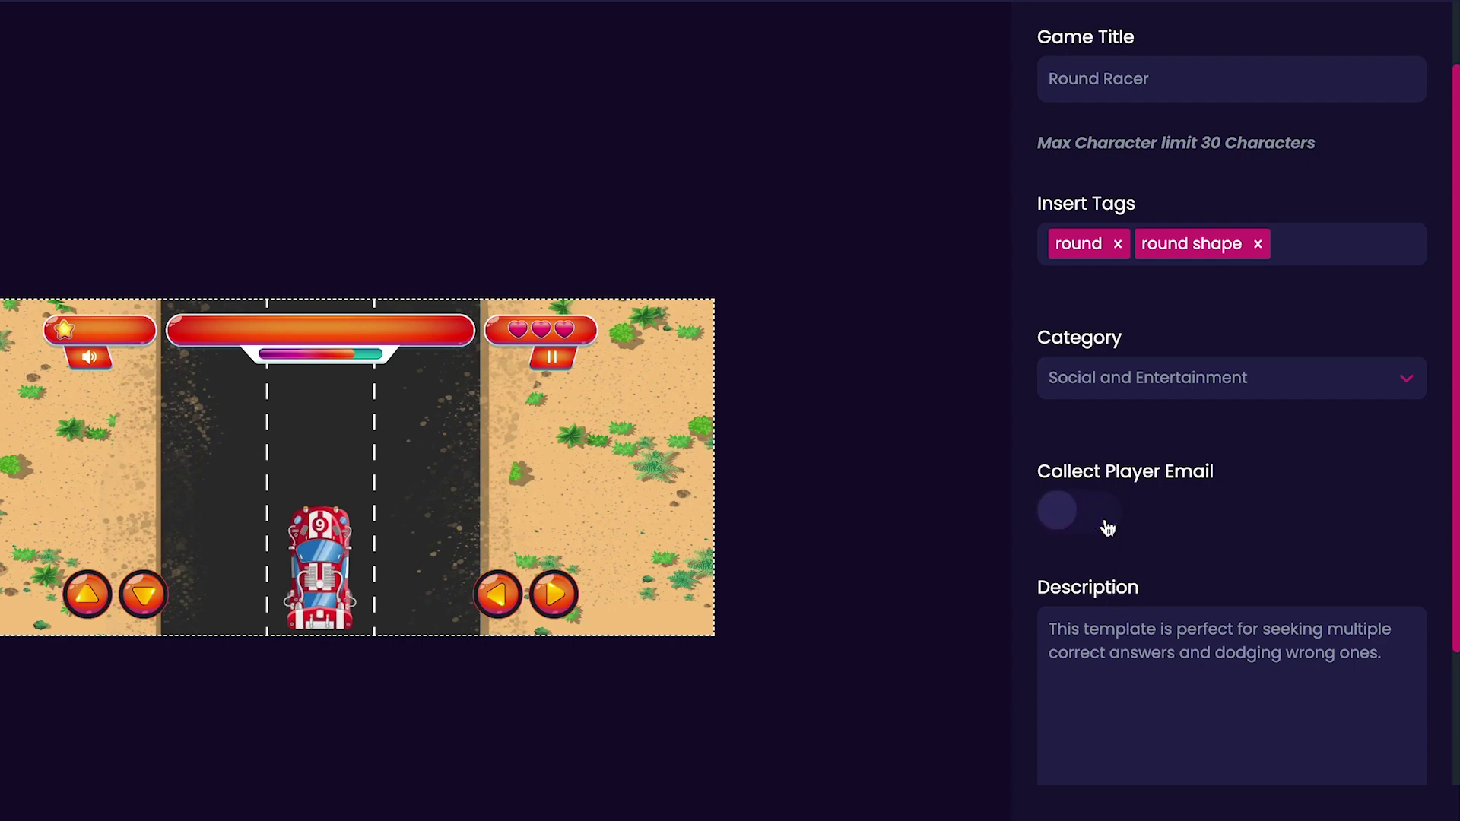
scroll(1104, 525, "down", 1)
scroll(1104, 517, "down", 1)
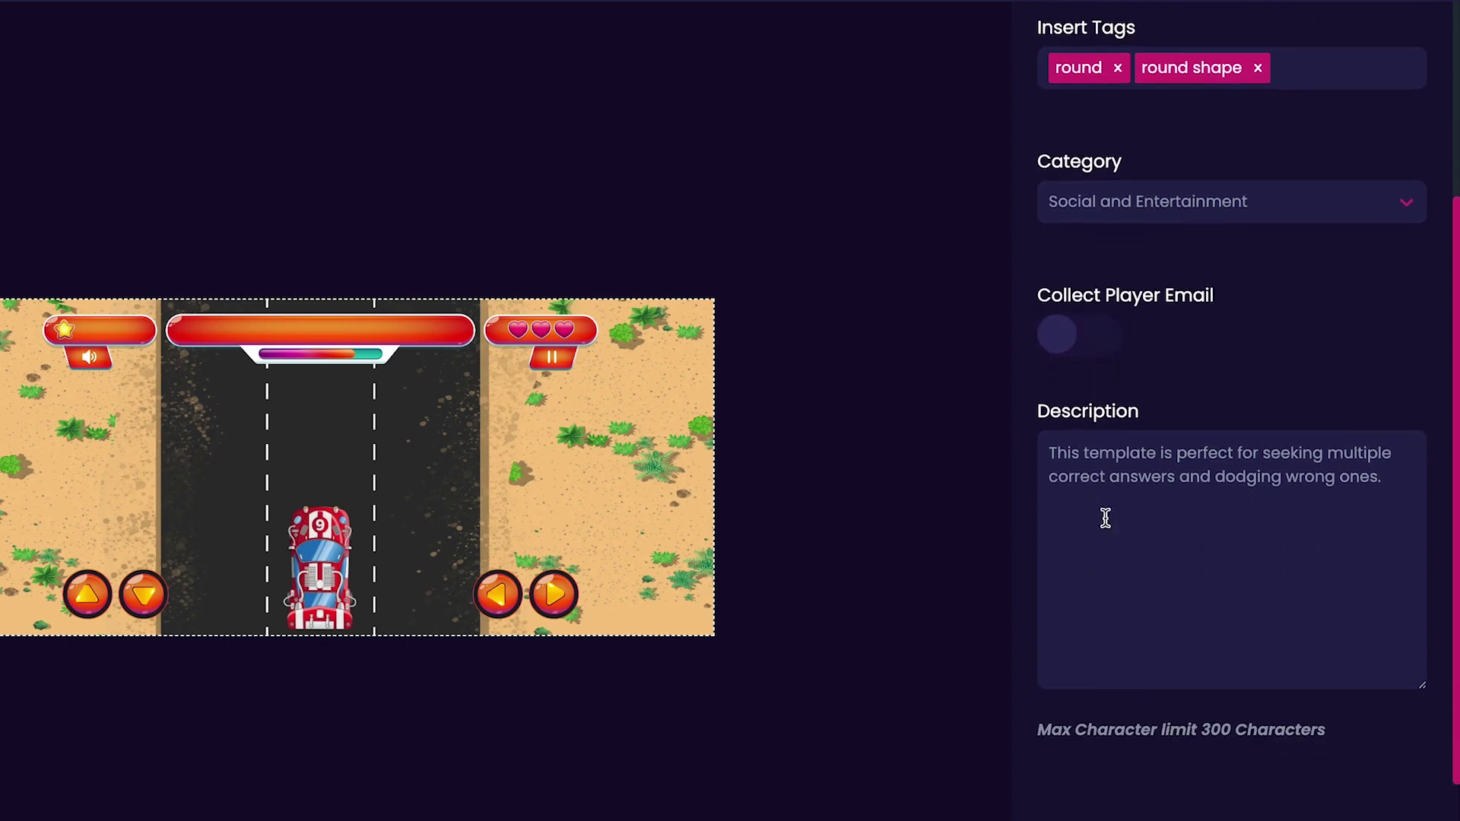
Step: Replace the description with 'Collect round objects and avoid everything else!'
left_click(1106, 518)
key("ctrl+a")
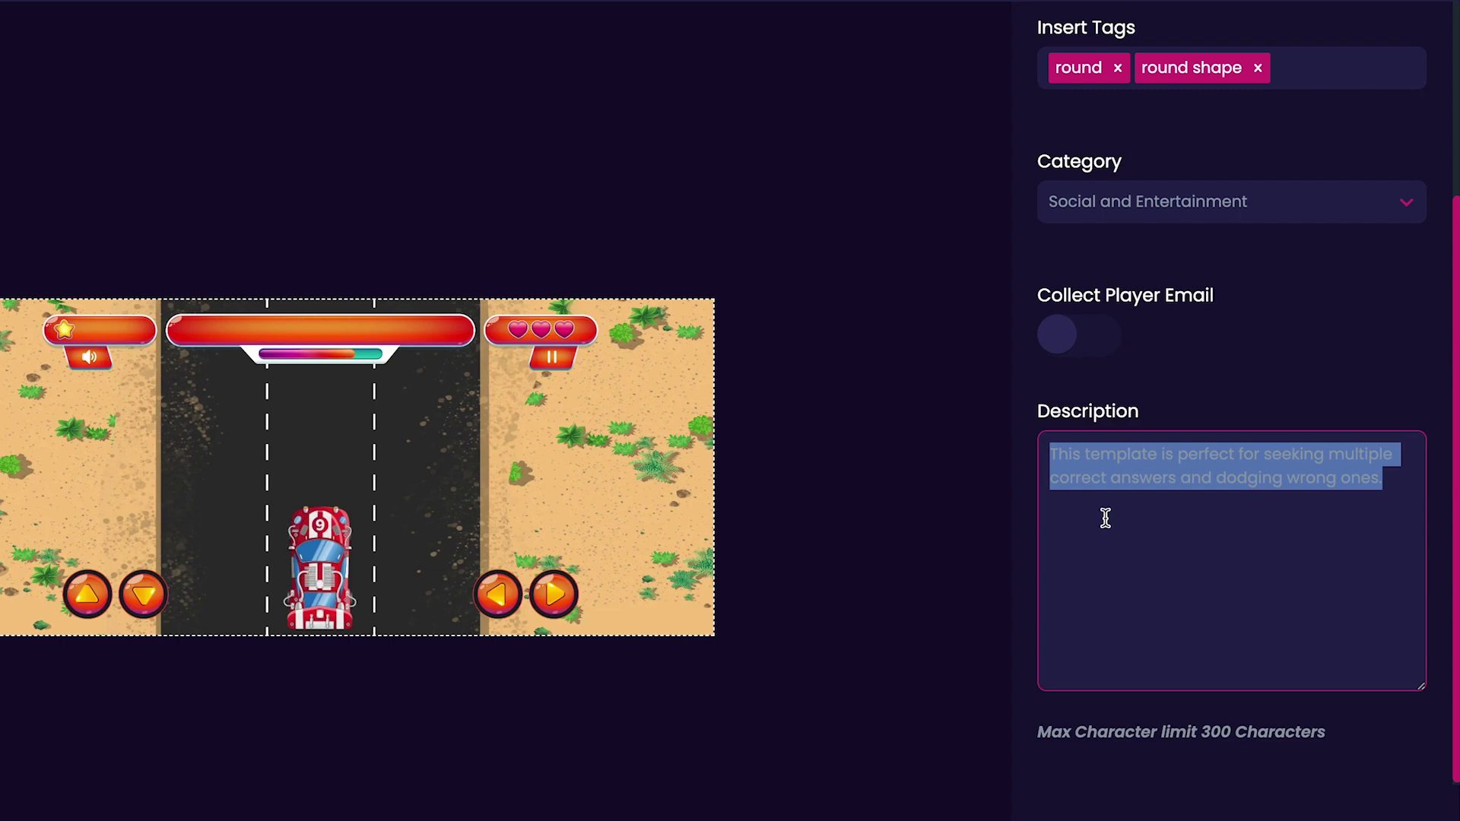
type("Collect ")
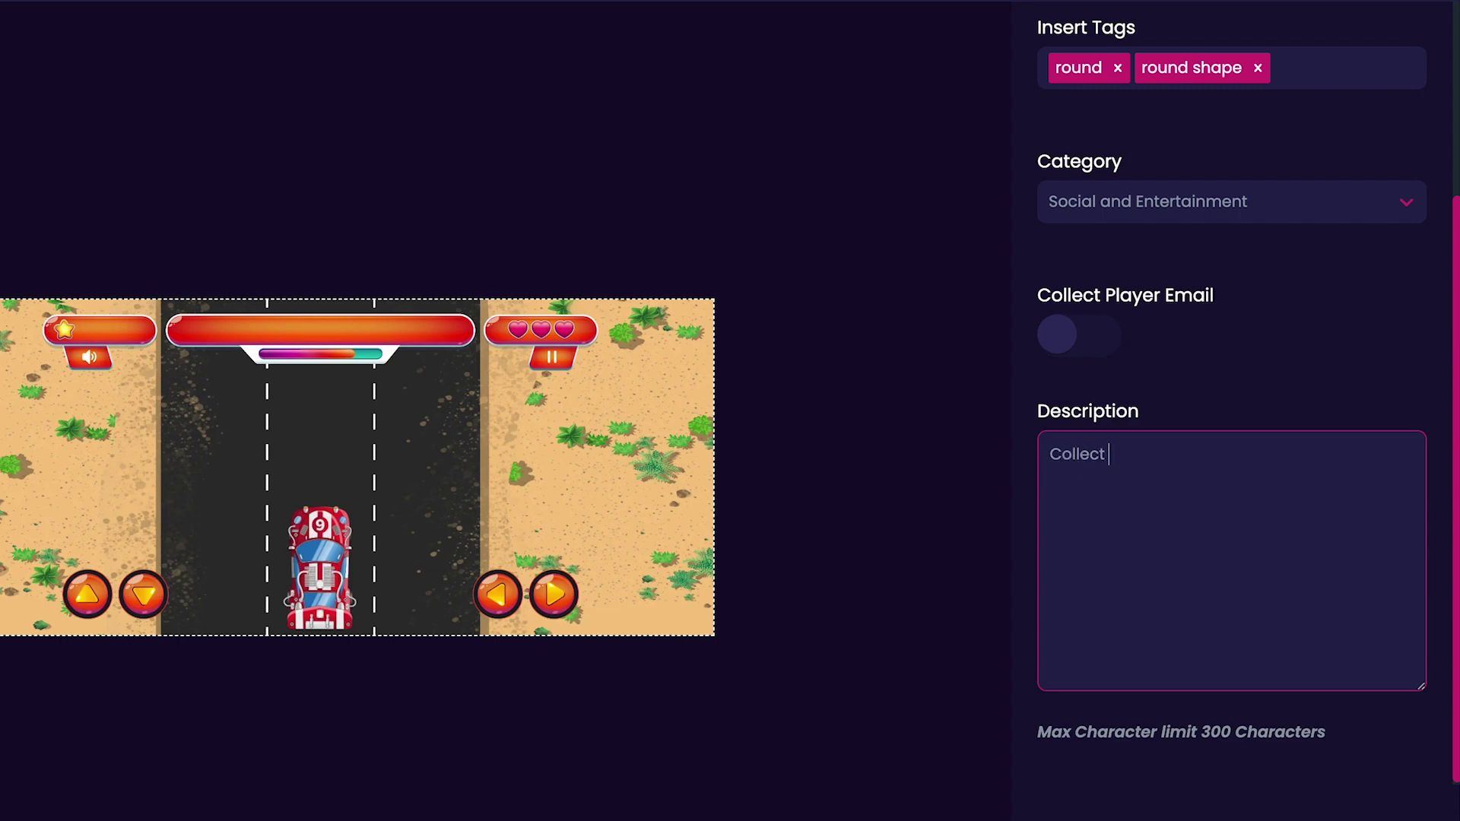
type("round objects and avoid evert")
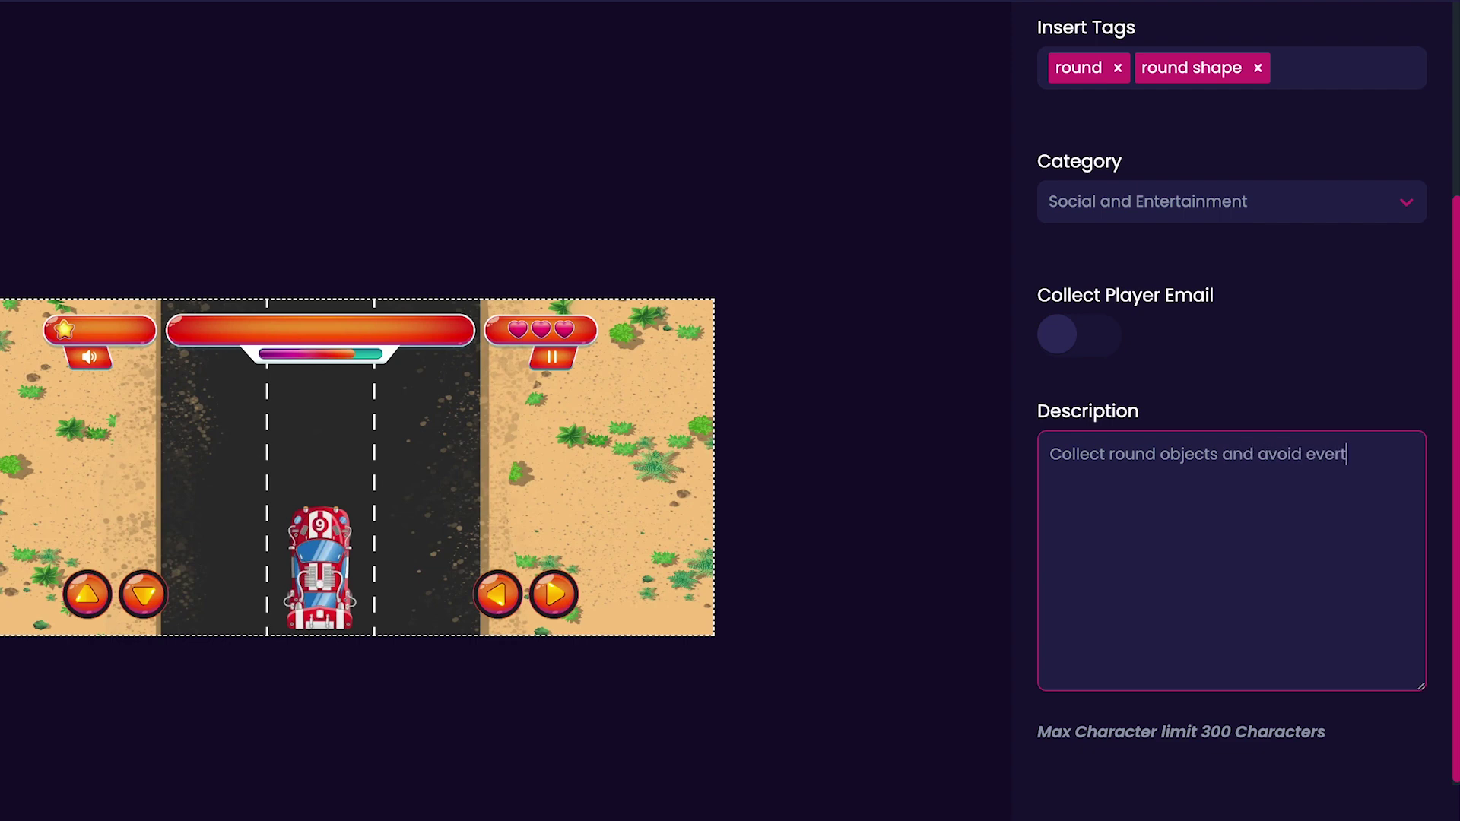
key("BackSpace")
type("ything else!")
left_click(1169, 718)
scroll(1171, 649, "up", 3)
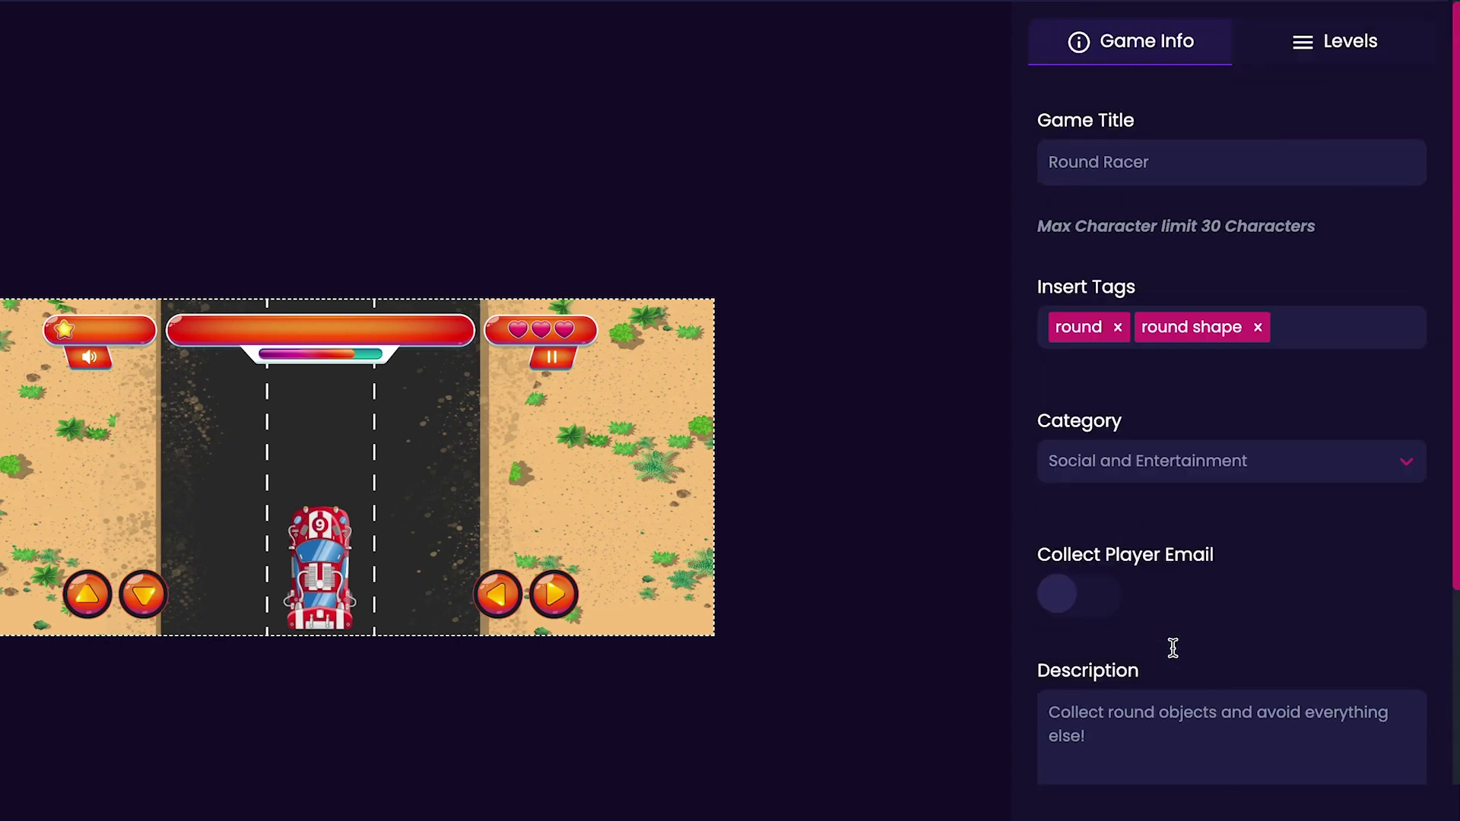
Step: Set the Level 1 introduction to 'Get ready to race'
left_click(1313, 44)
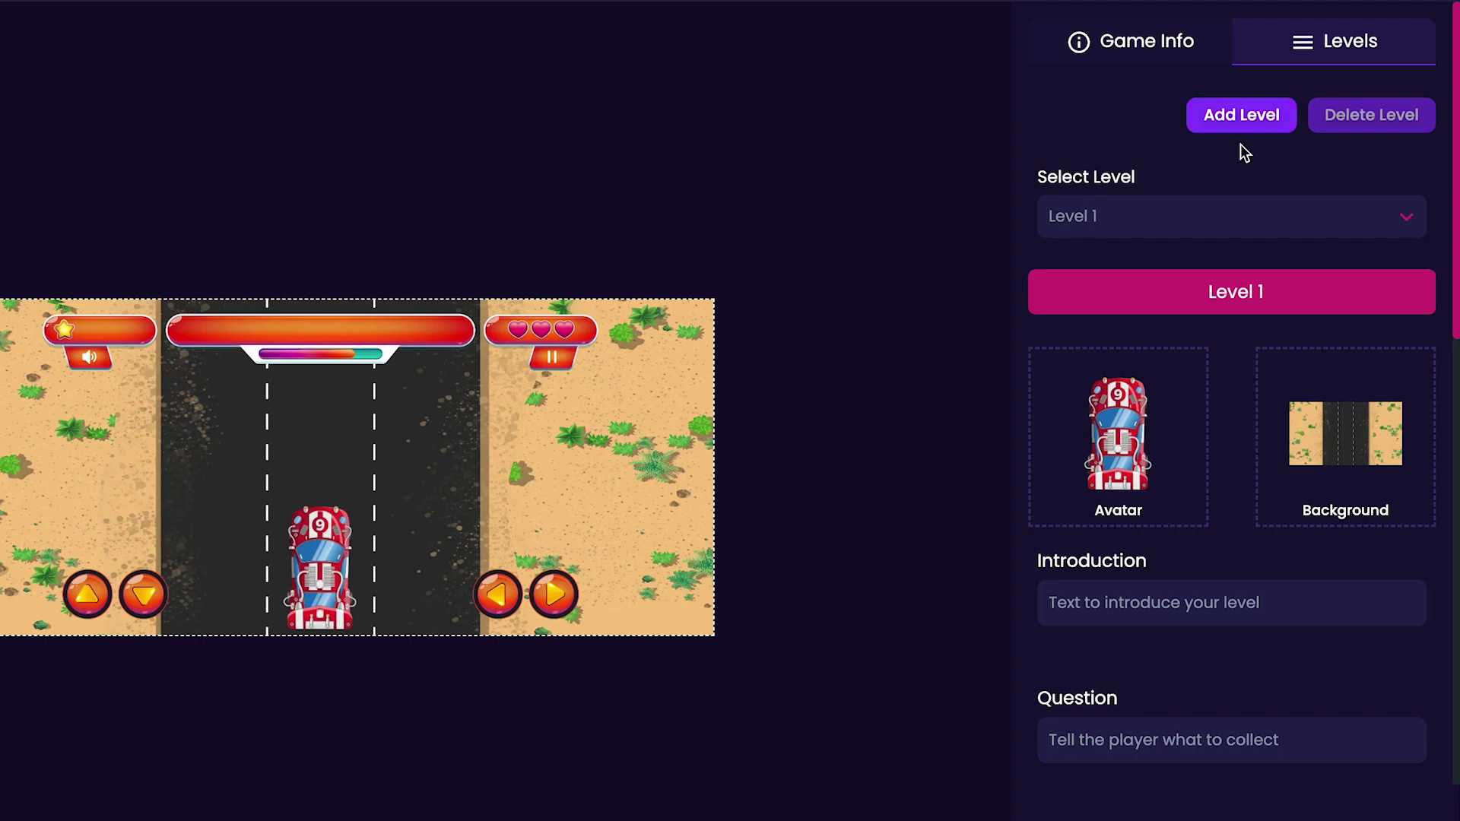
scroll(1239, 152, "down", 1)
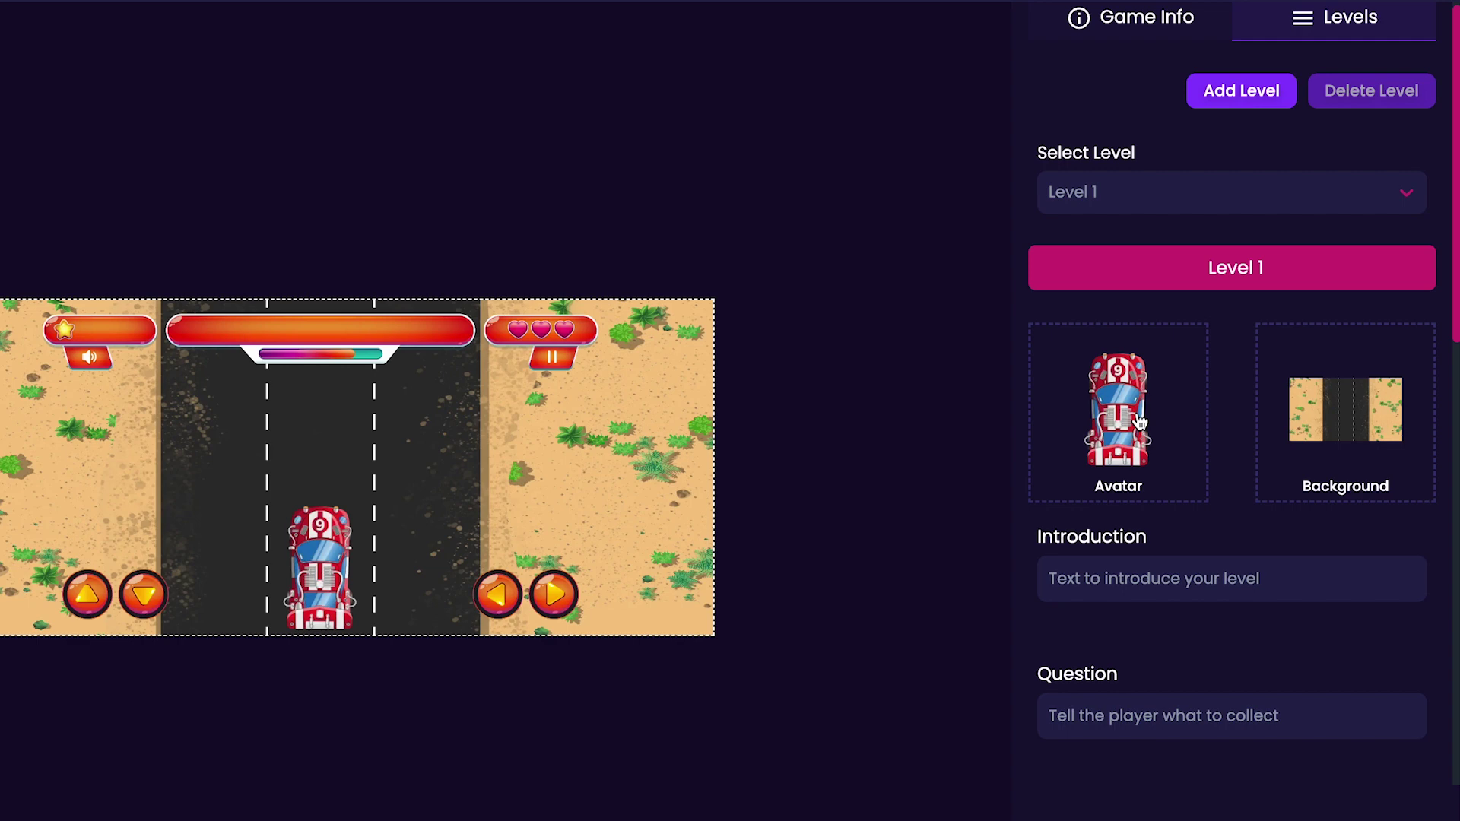
scroll(1334, 424, "down", 3)
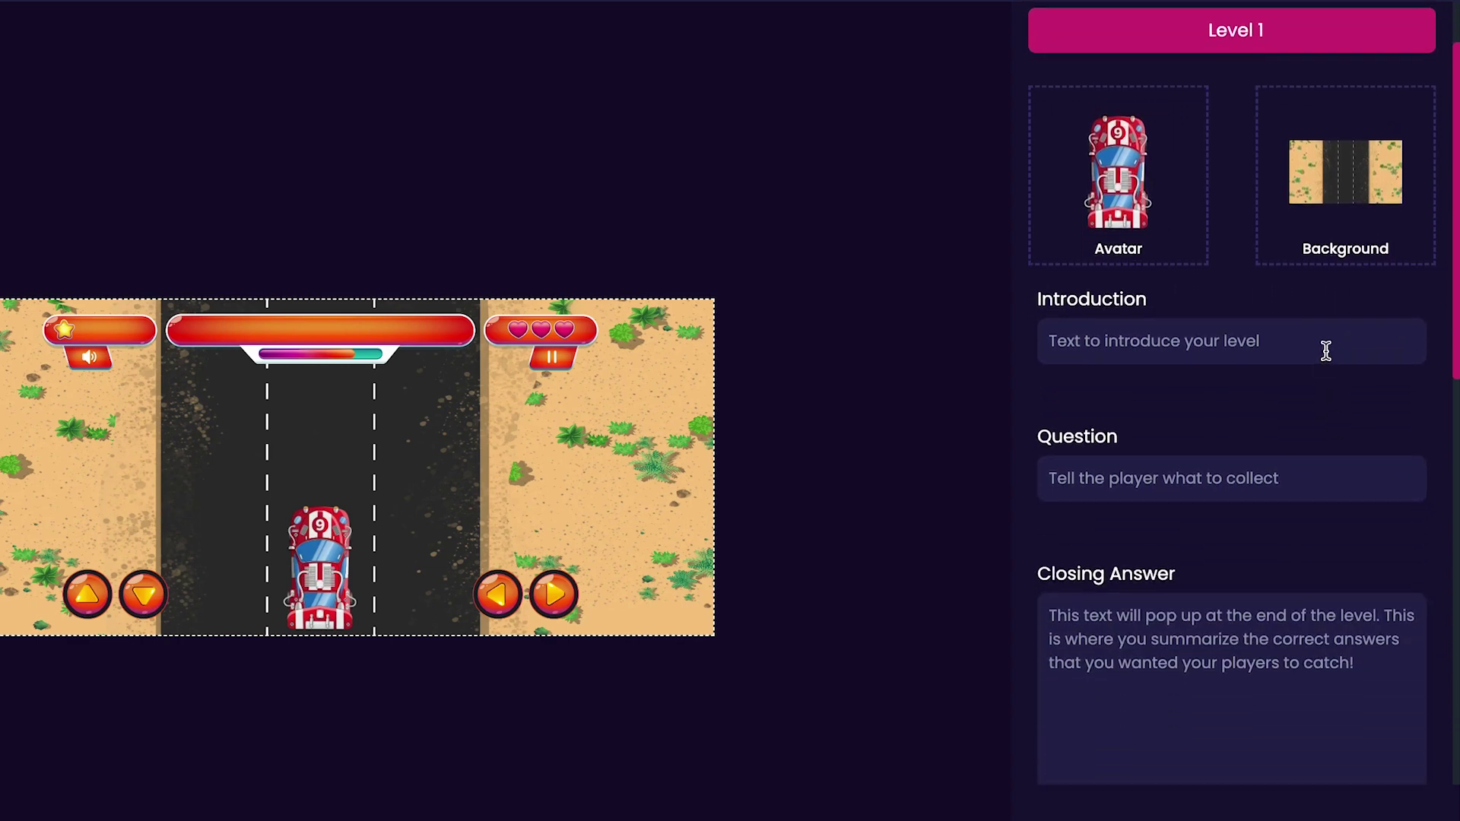
left_click(1325, 351)
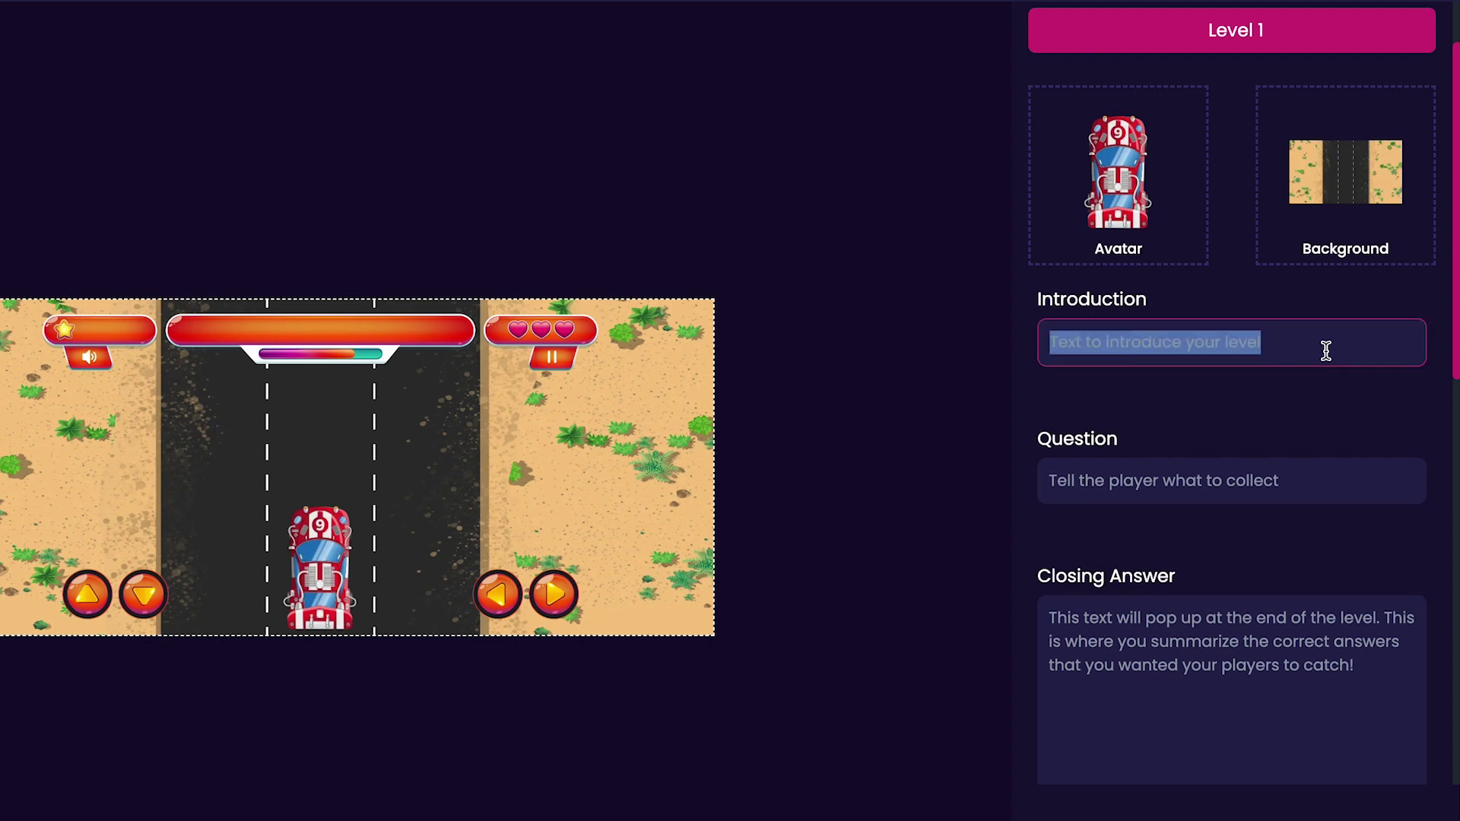
type("G")
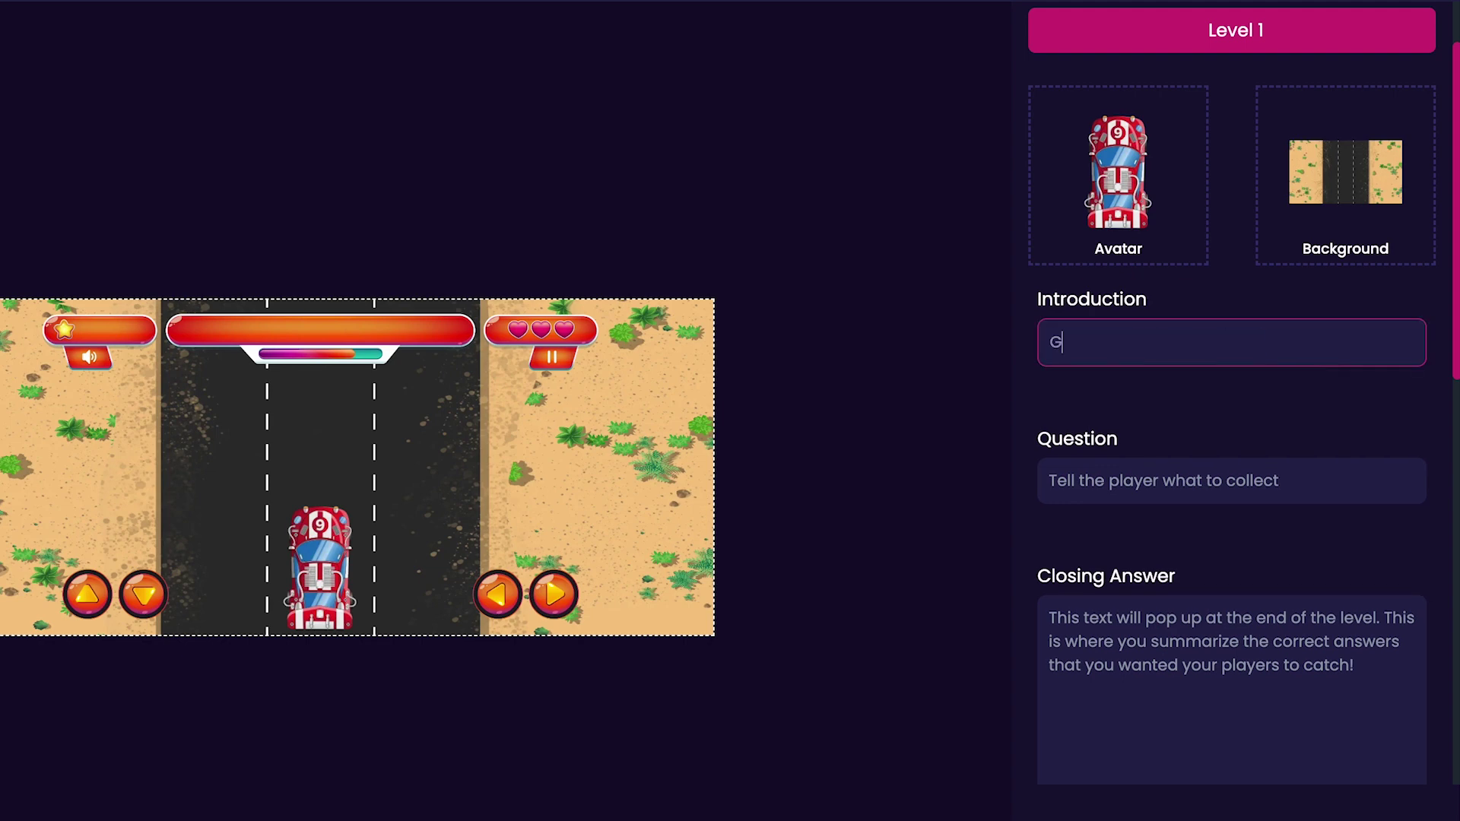
type("et ready to race")
left_click(1329, 412)
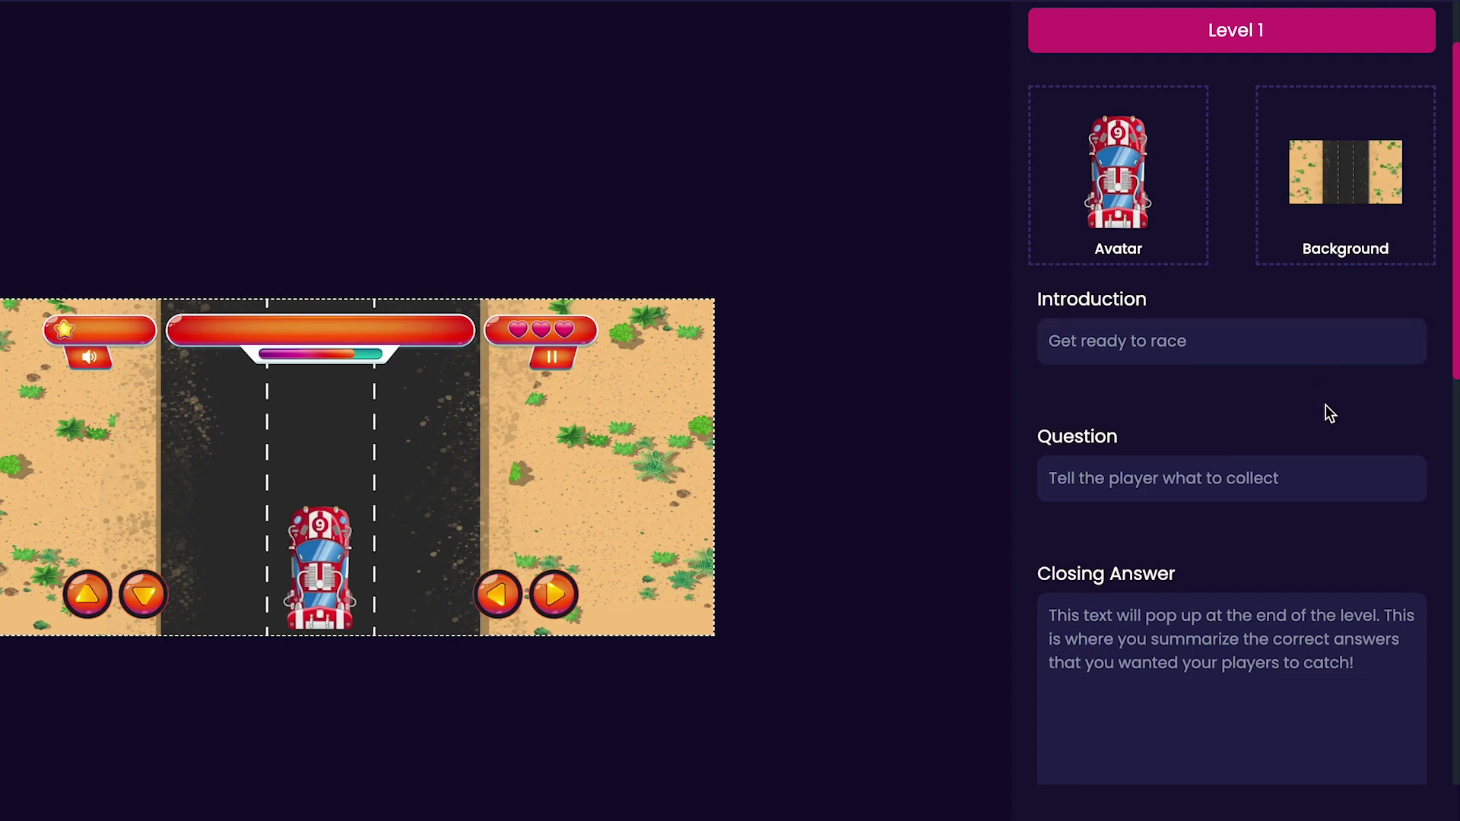
Step: Start entering the Level 1 question 'Collect round items!'
scroll(1325, 405, "down", 1)
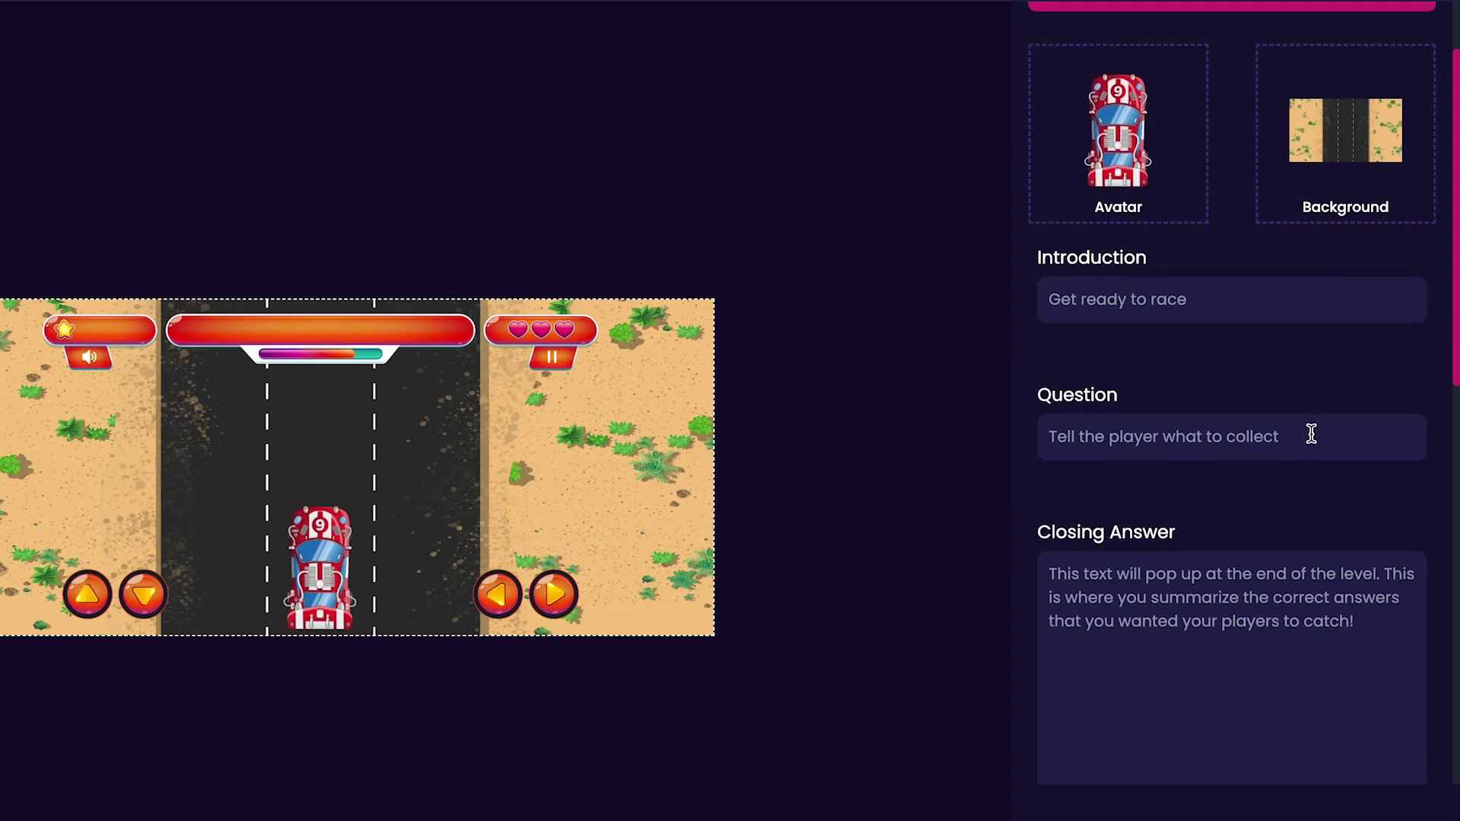
left_click(1310, 433)
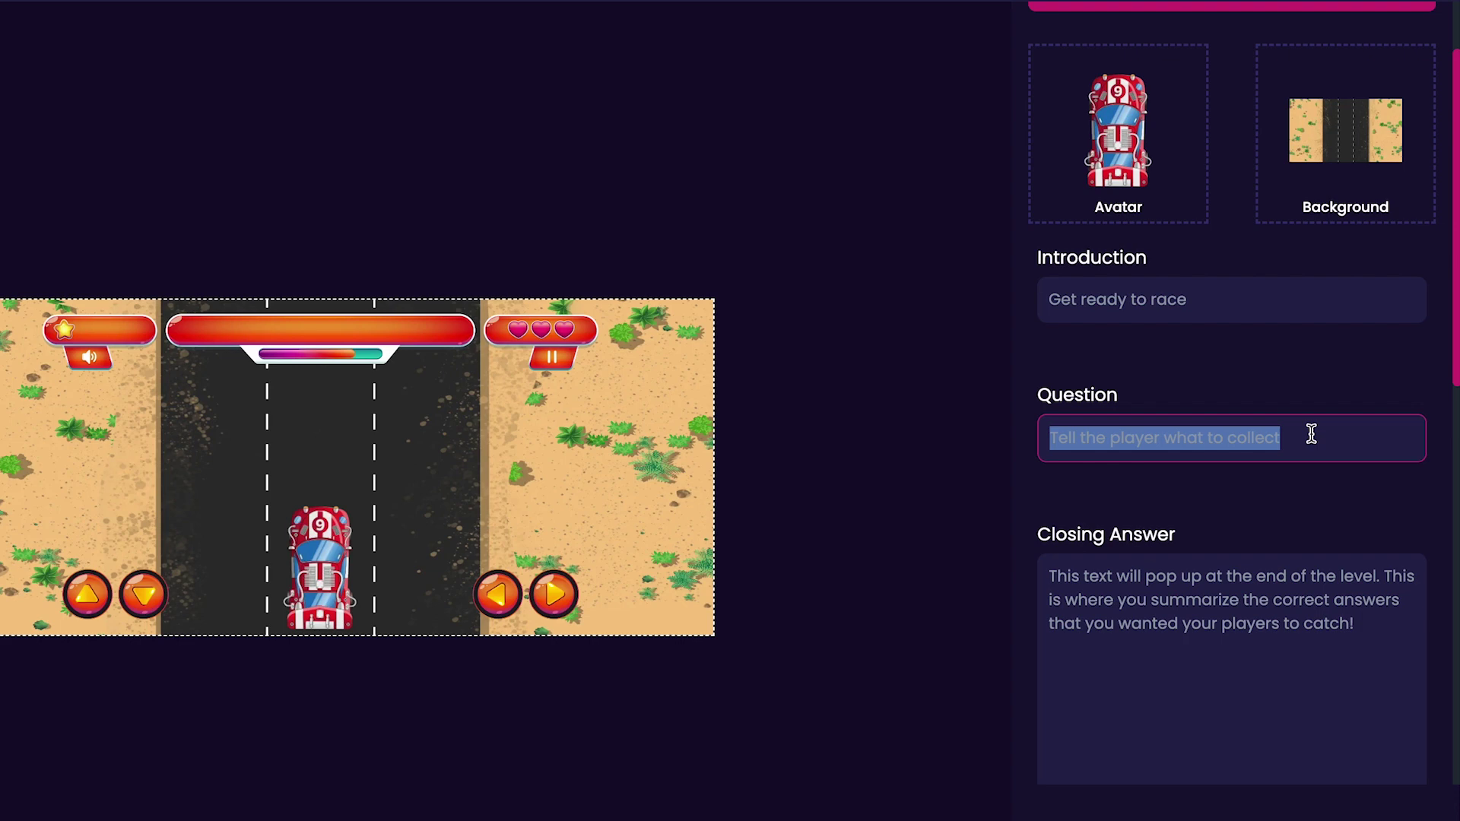
type("Coll")
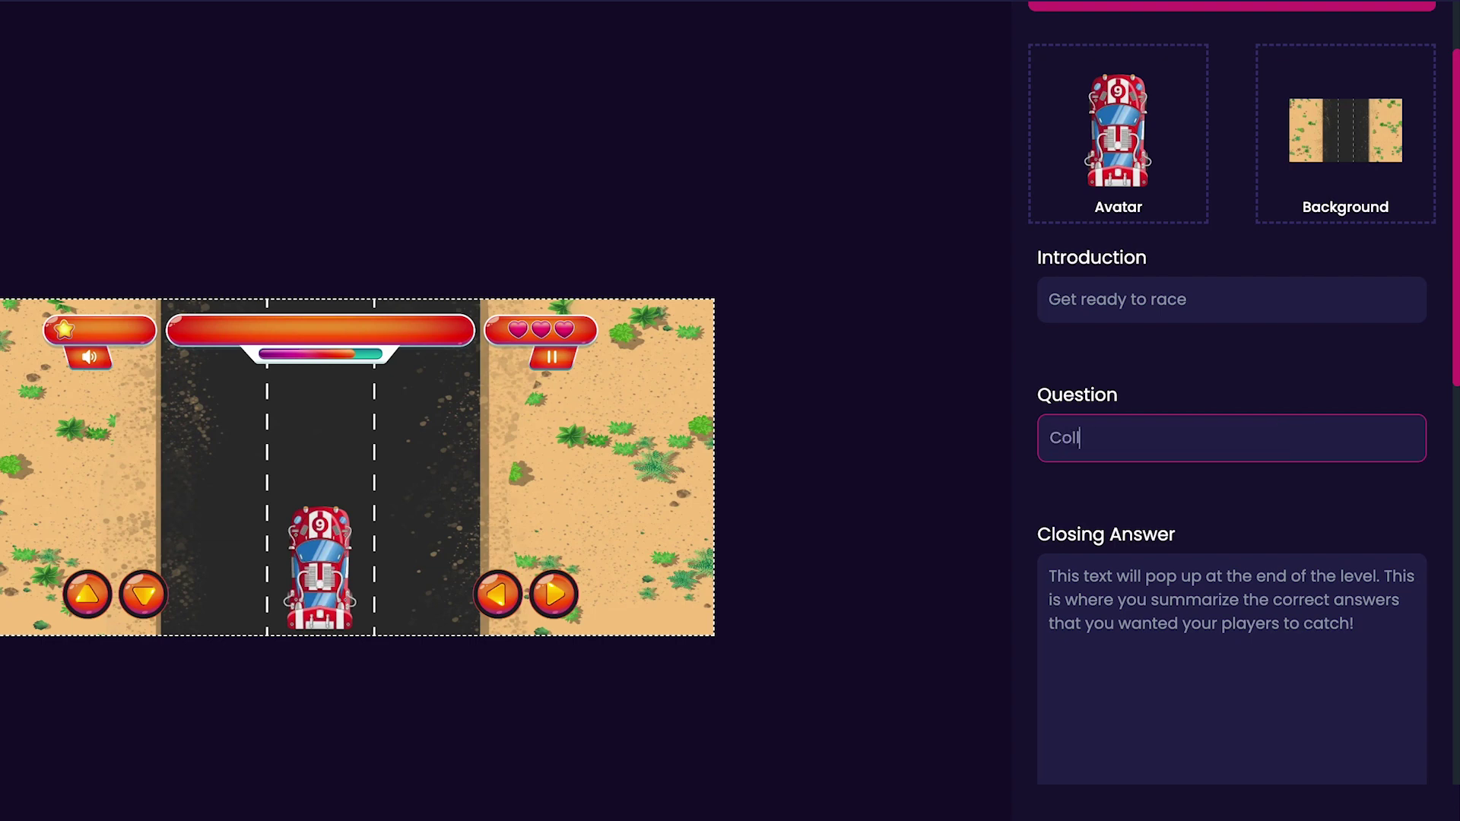
type("ect round items!")
Step: Replace level 1's closing answer with 'Thank you for playing my game!' and scroll to the Collectibles table
left_click(1306, 525)
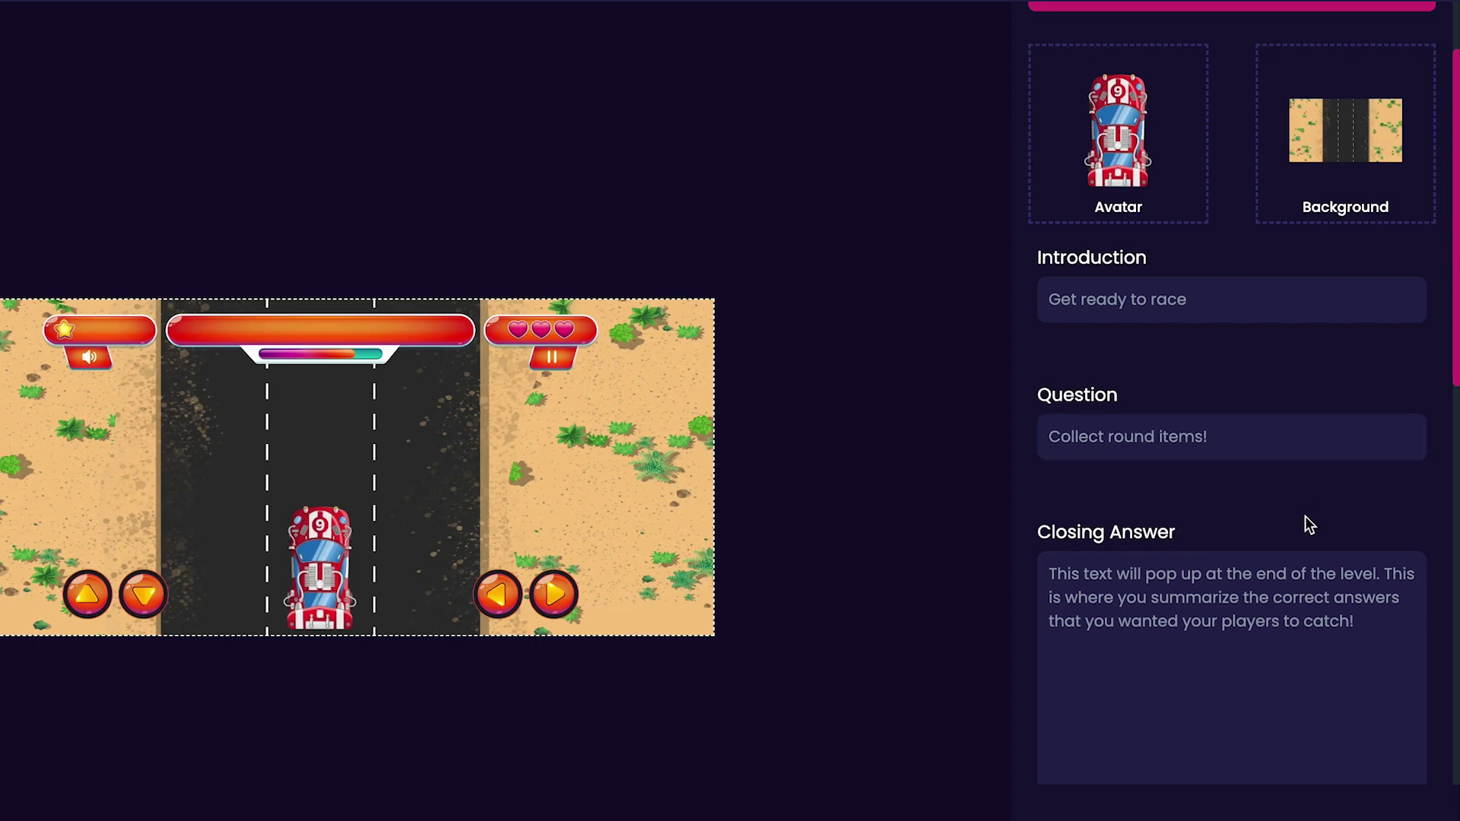
triple_click(1292, 594)
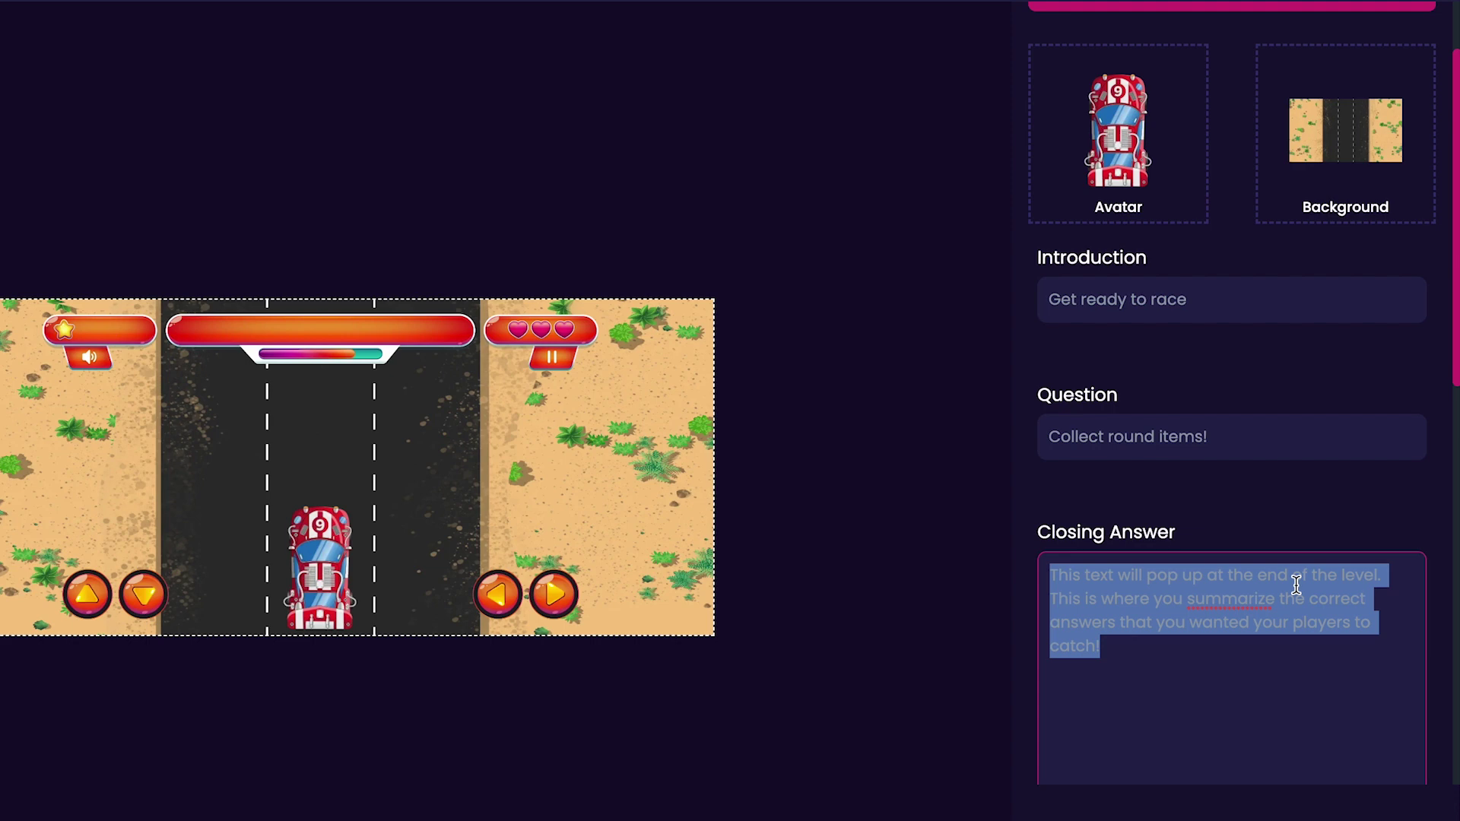
type("Thank you")
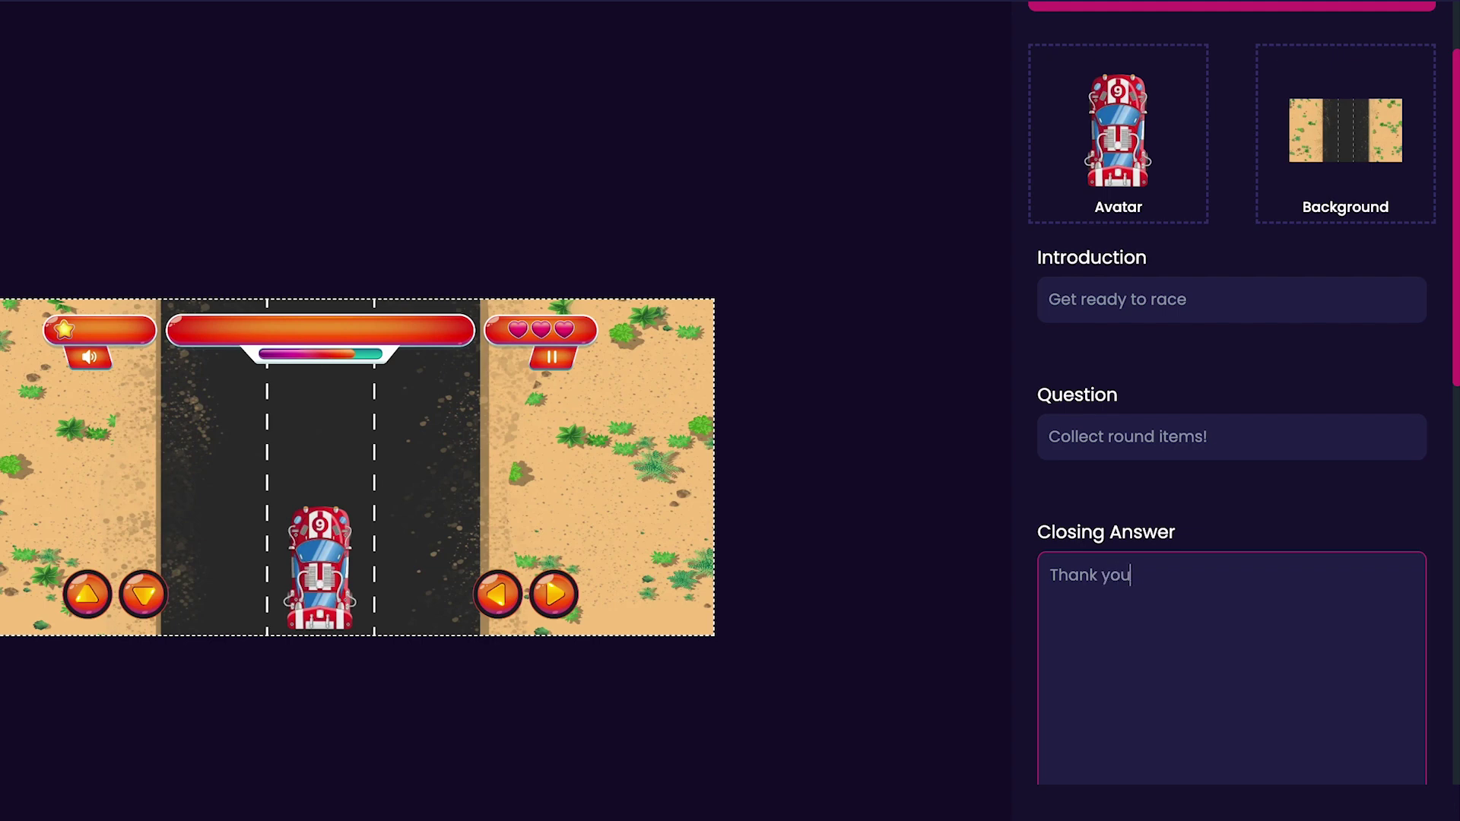
type(" for playing my game!")
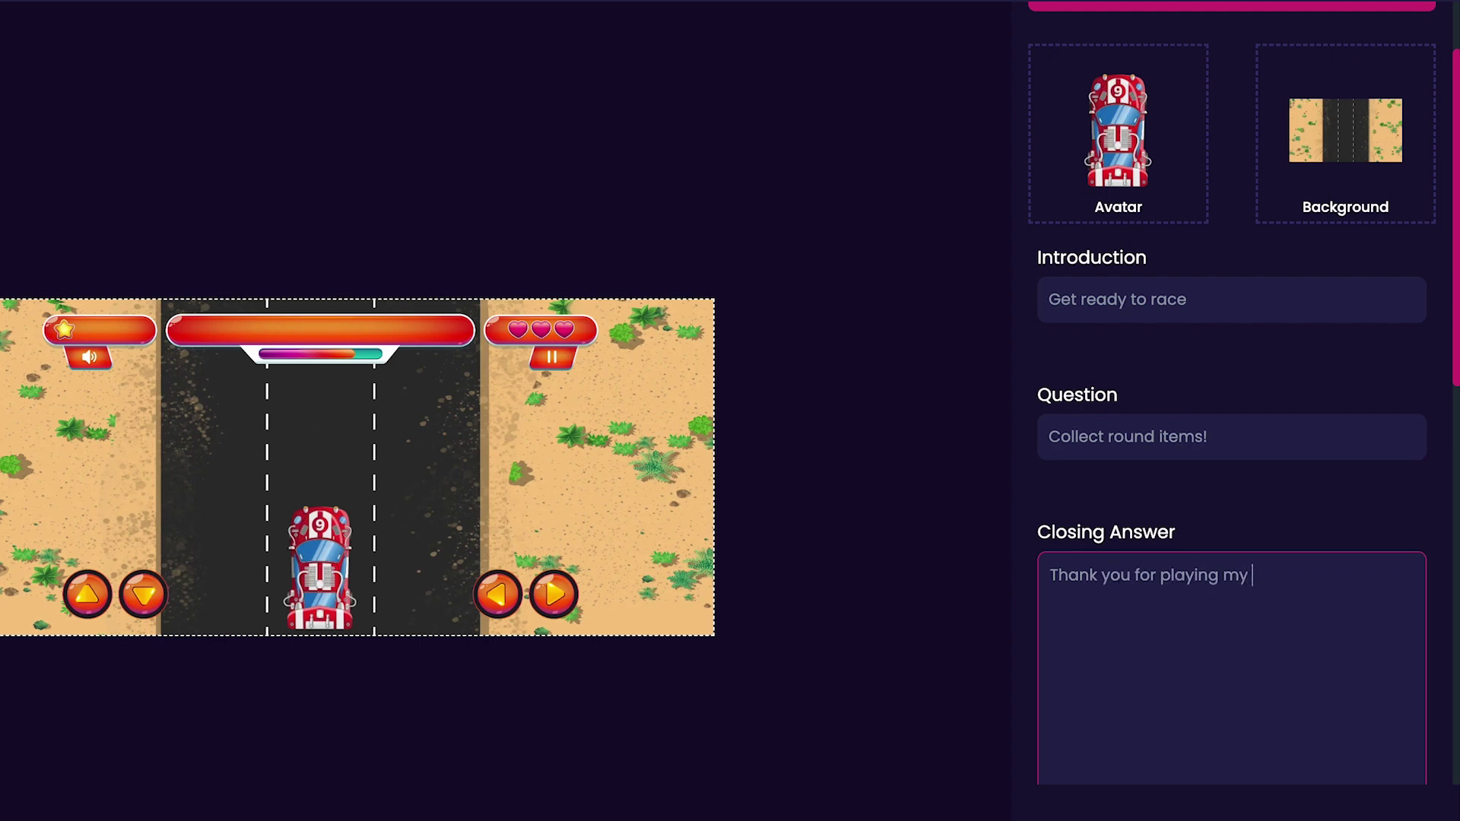
left_click(1395, 491)
scroll(1395, 490, "down", 3)
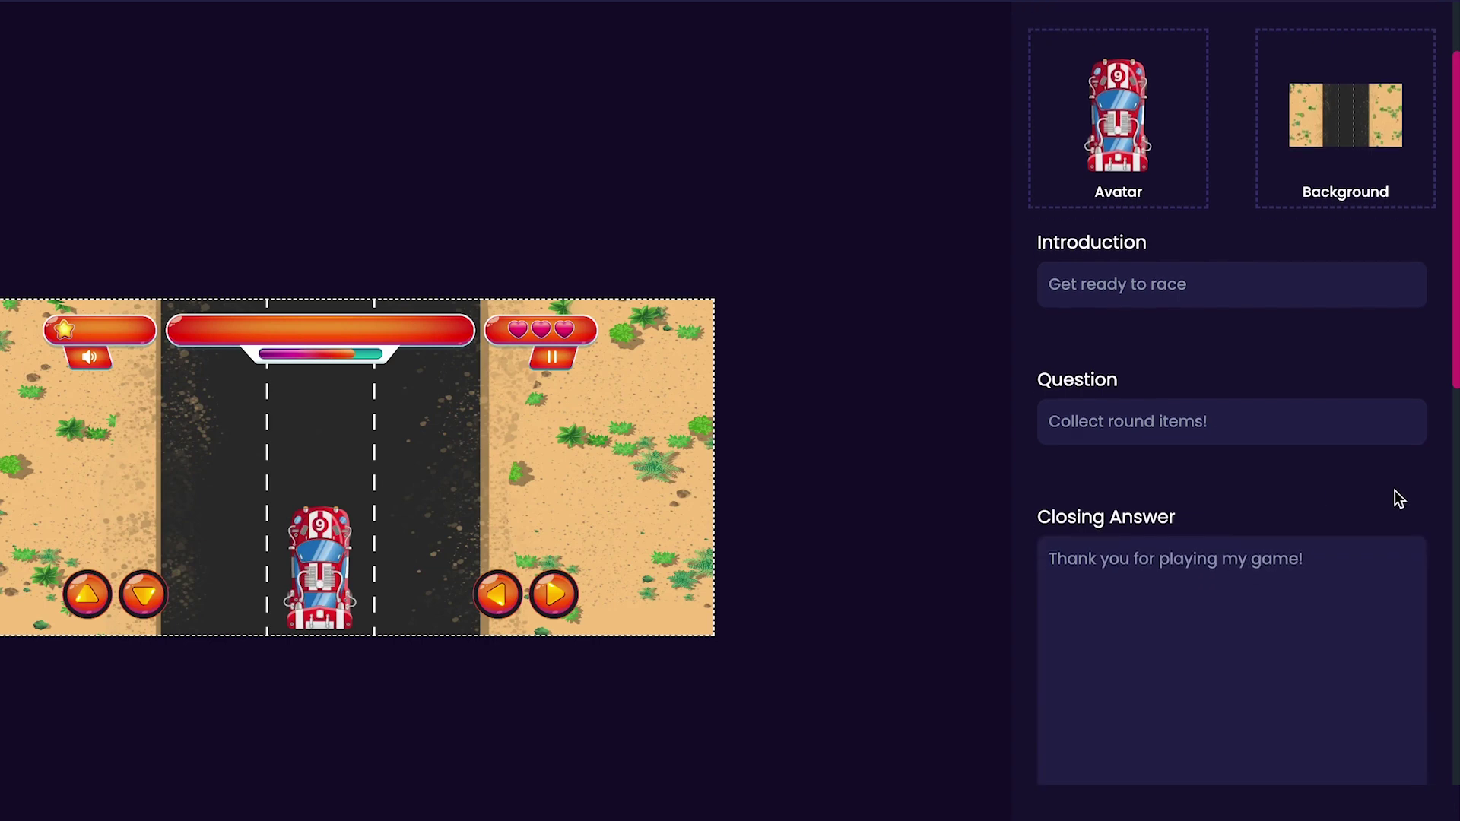
scroll(1395, 491, "down", 3)
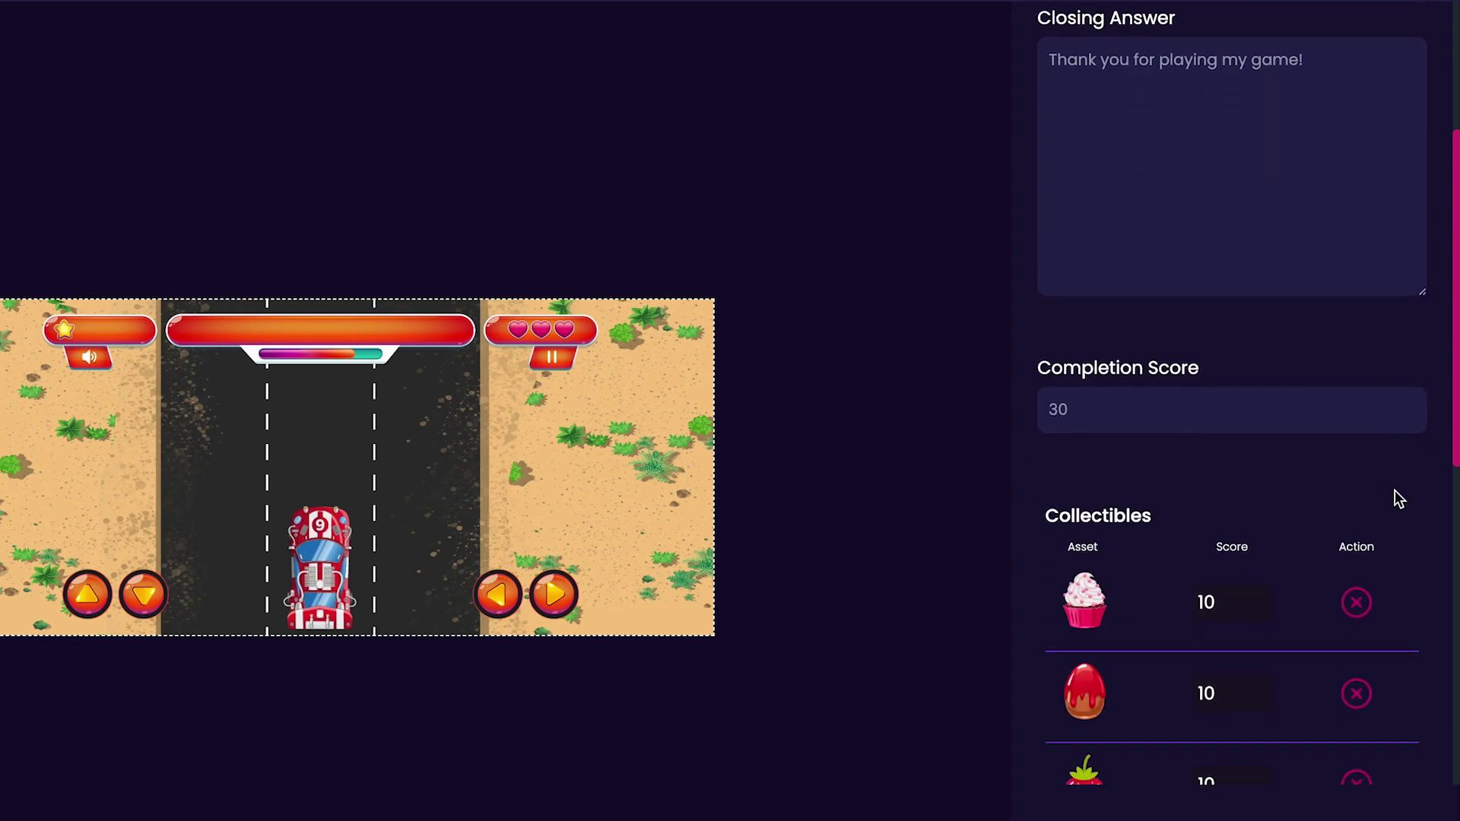
Step: Delete the cupcake, red candy, strawberry and TEXT collectibles
scroll(1395, 491, "down", 1)
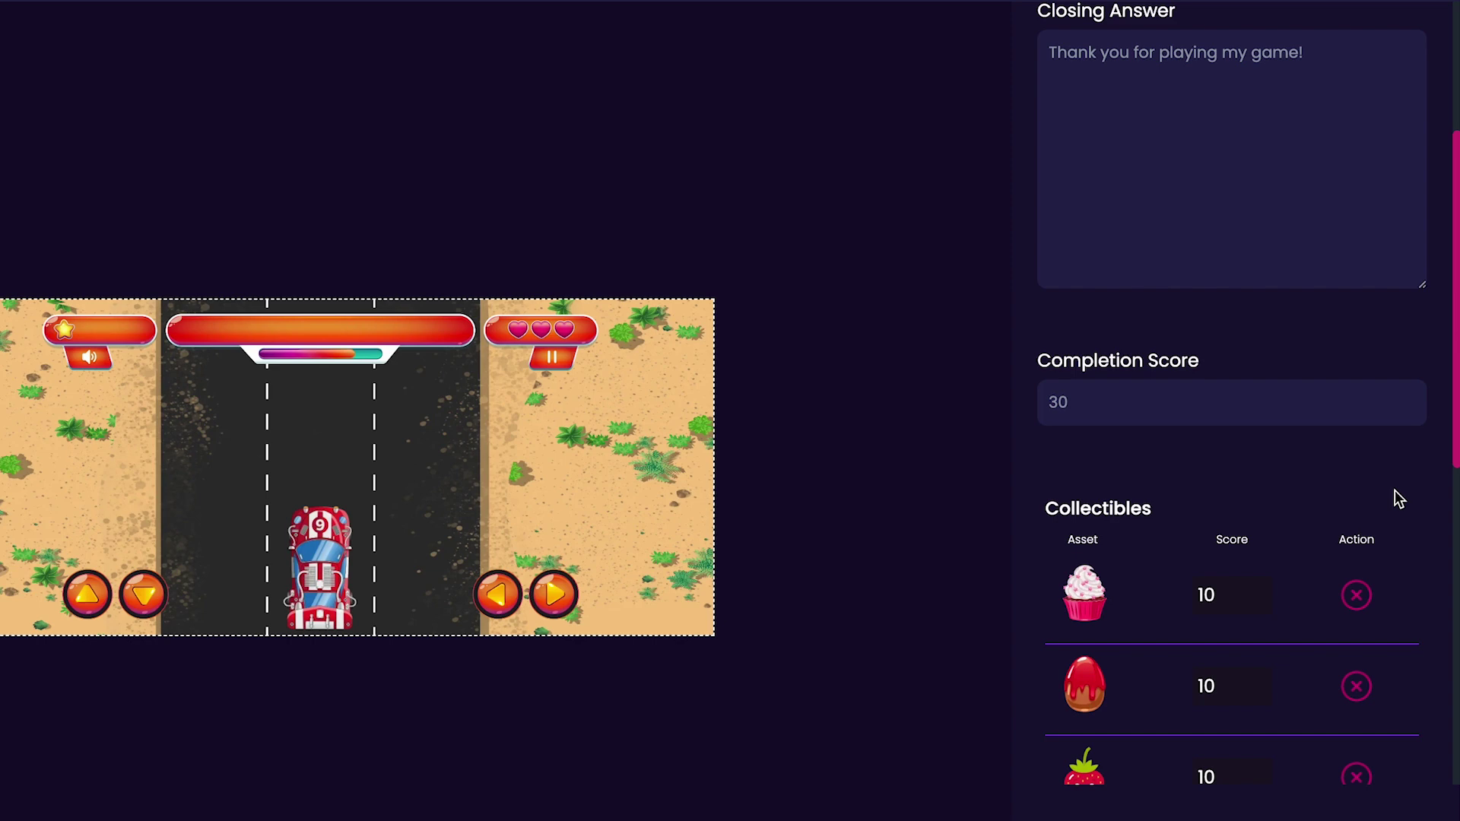
scroll(1395, 490, "down", 1)
scroll(1394, 490, "down", 1)
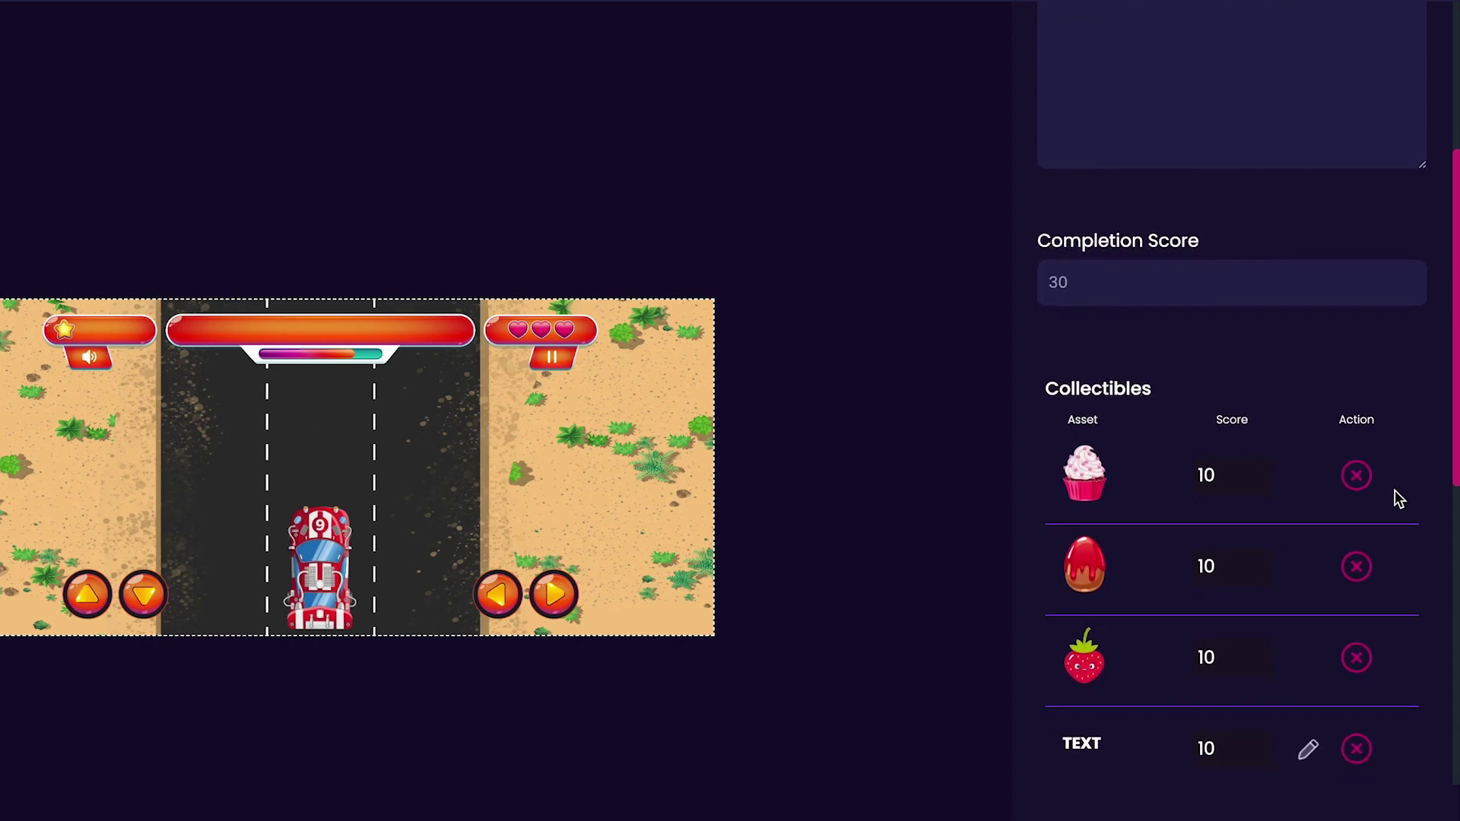
scroll(1395, 490, "down", 1)
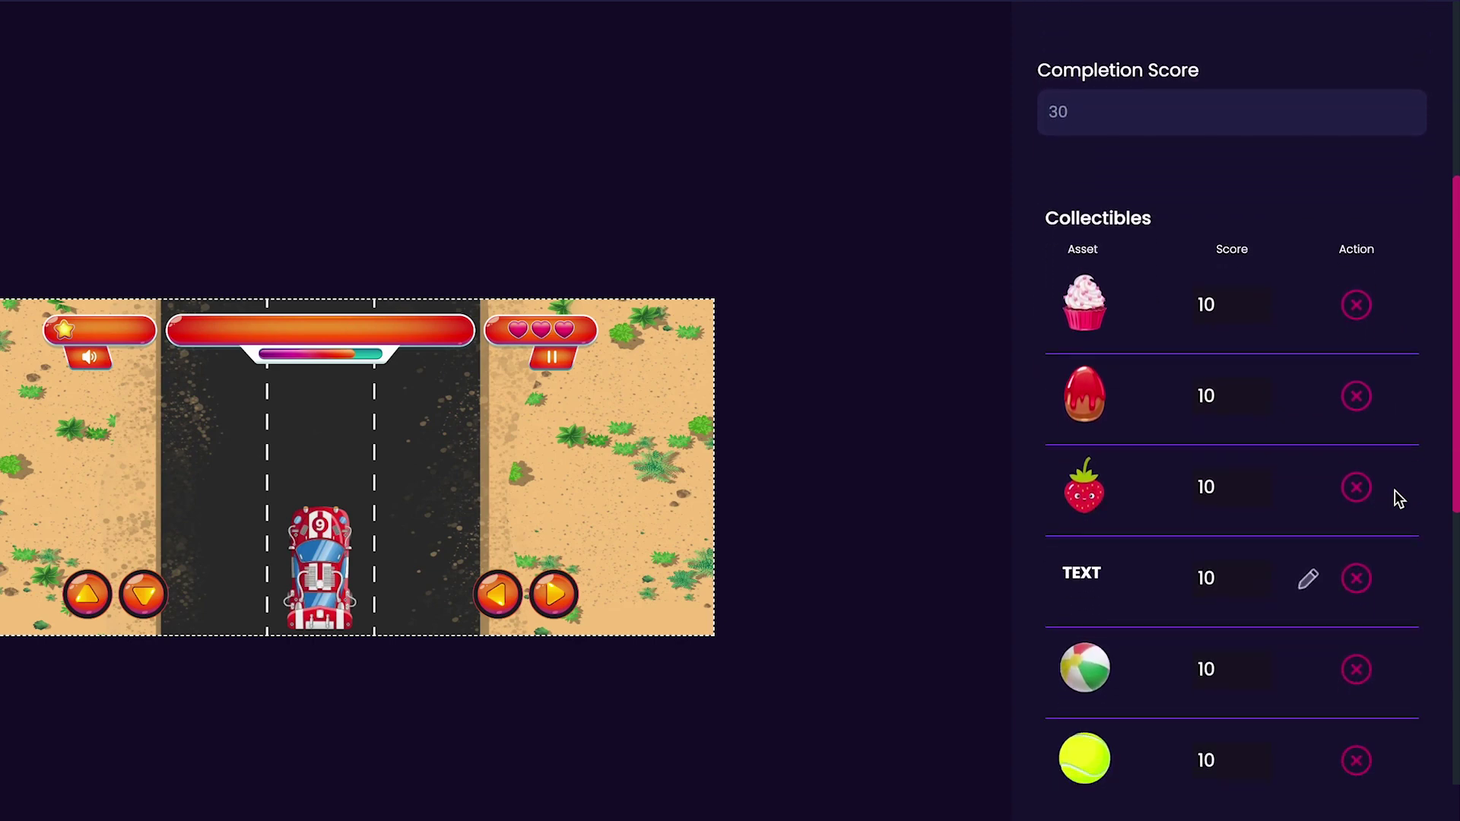
scroll(1394, 490, "down", 1)
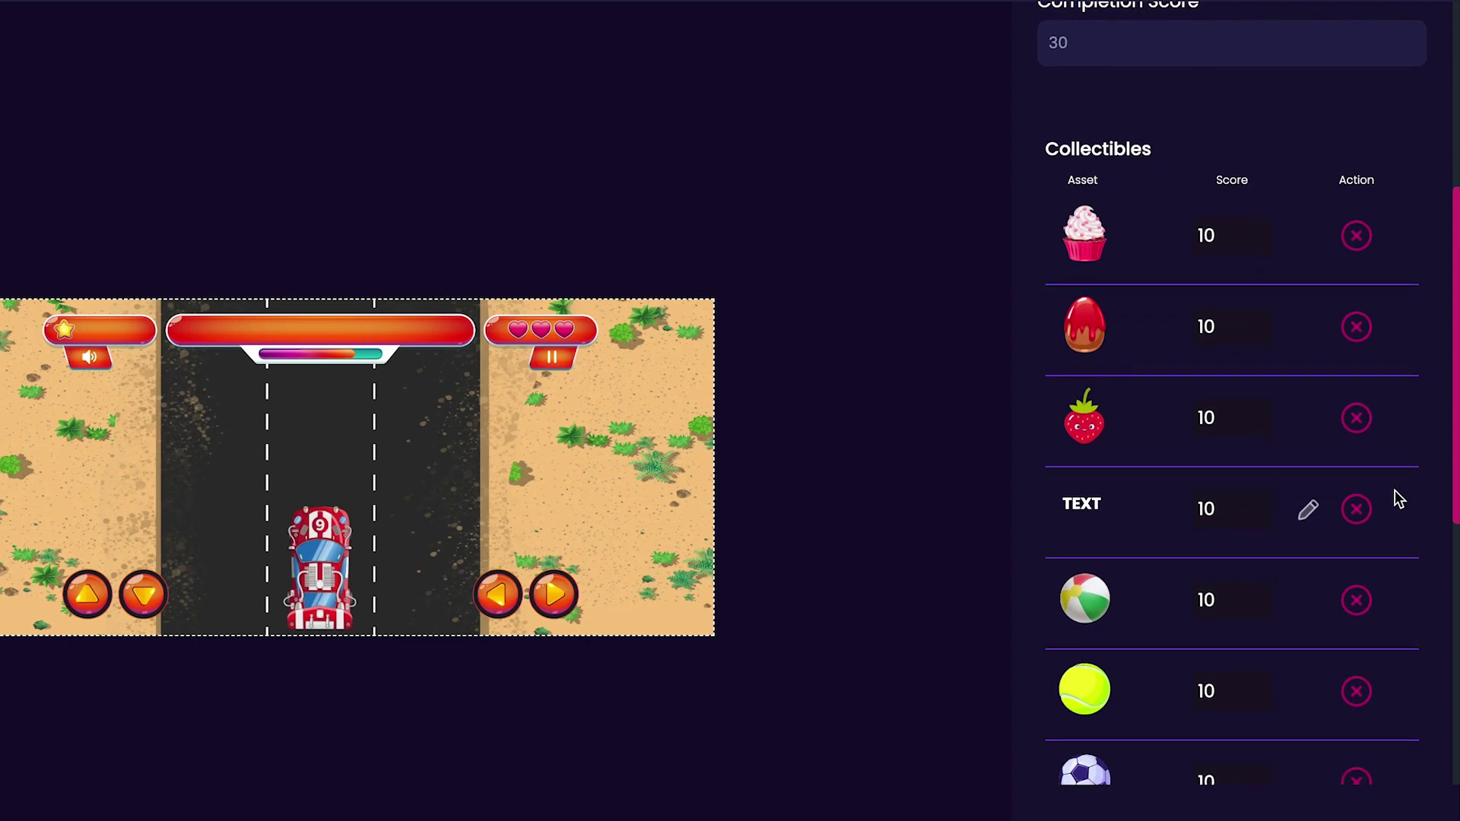
scroll(1395, 491, "down", 1)
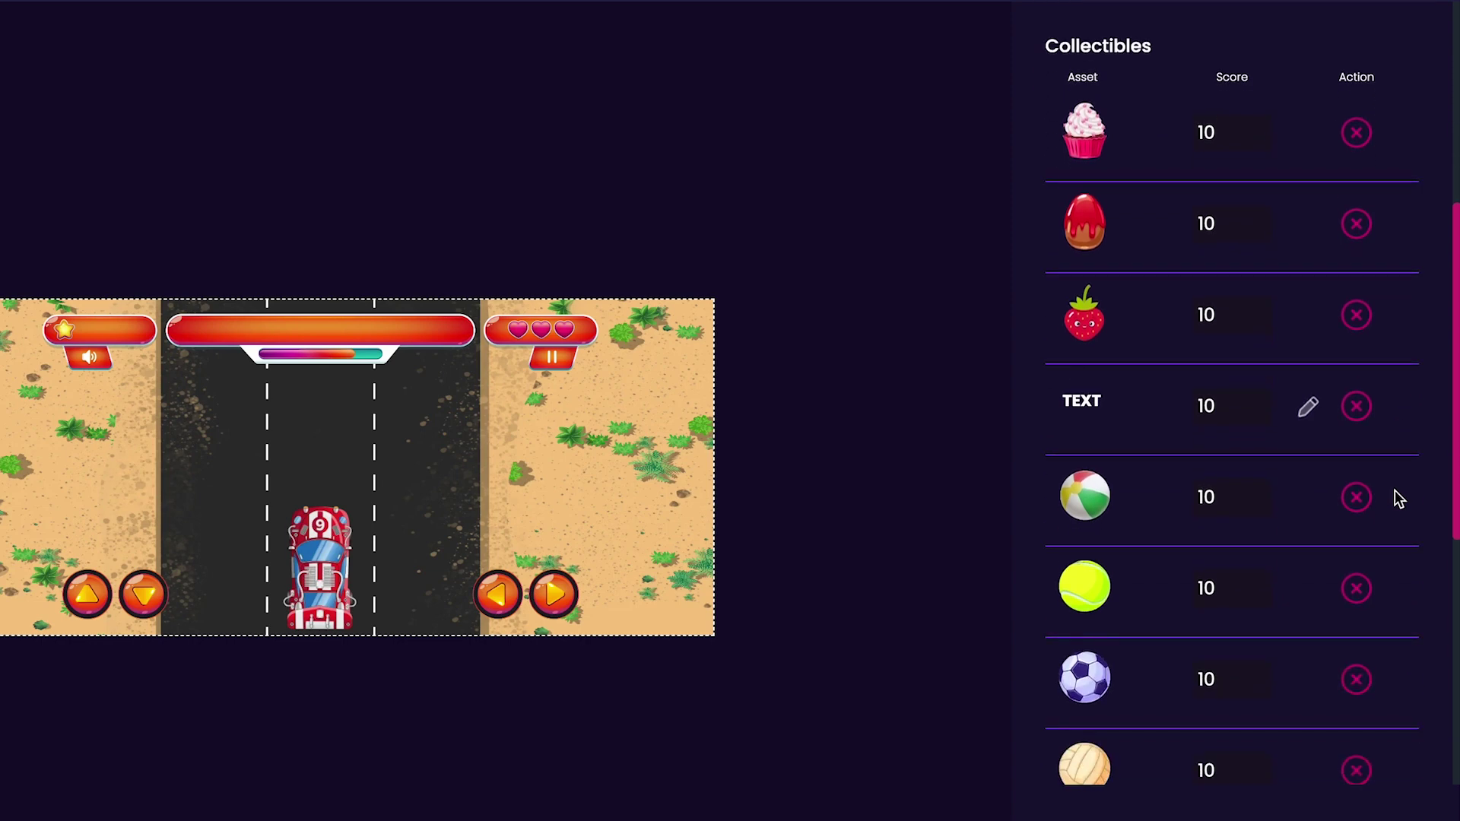
left_click(1358, 139)
left_click(1358, 138)
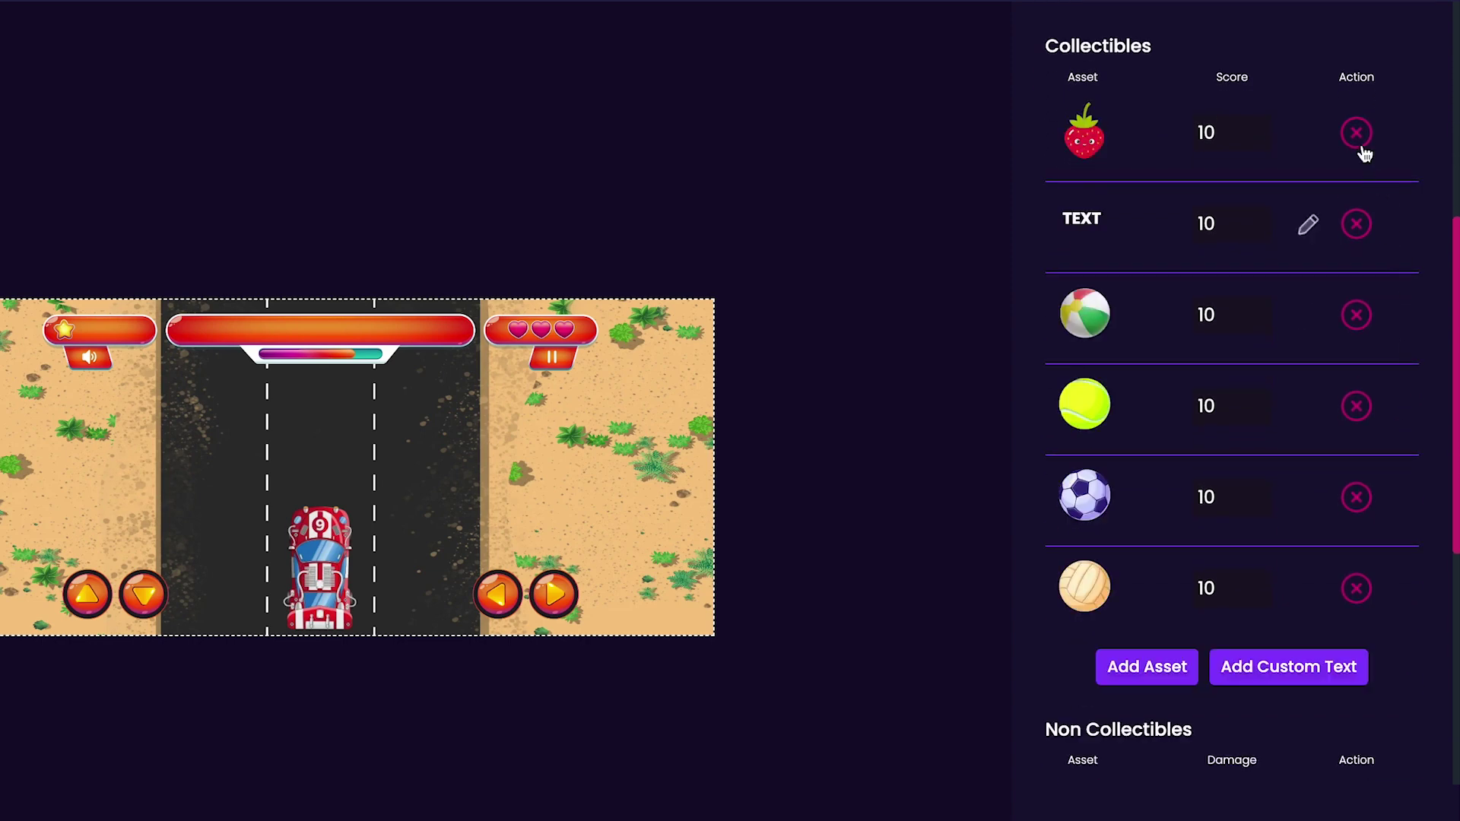
left_click(1358, 139)
left_click(1357, 138)
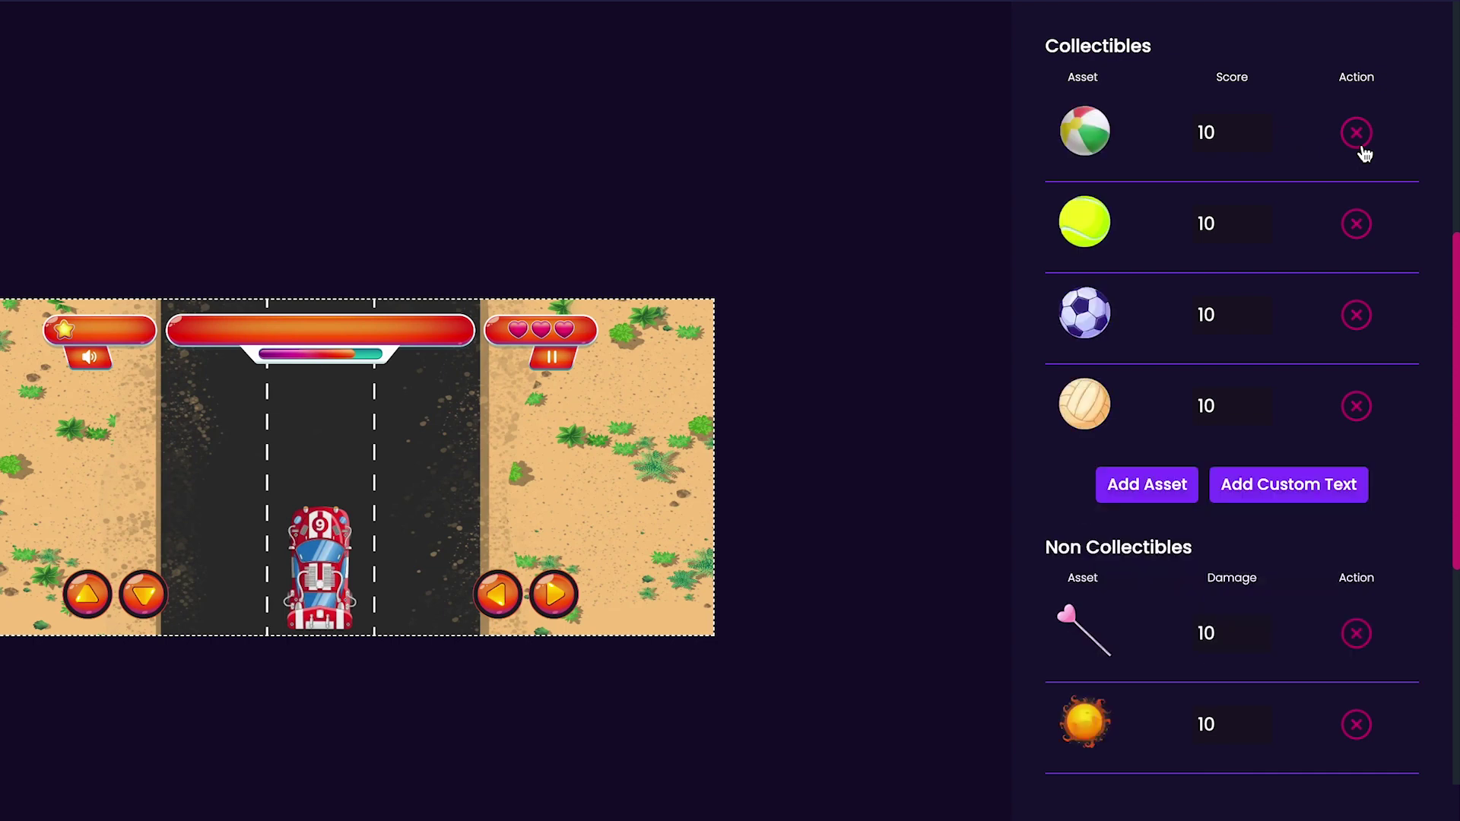
Step: Lower the tennis ball collectible's score to below 10
scroll(1365, 154, "down", 1)
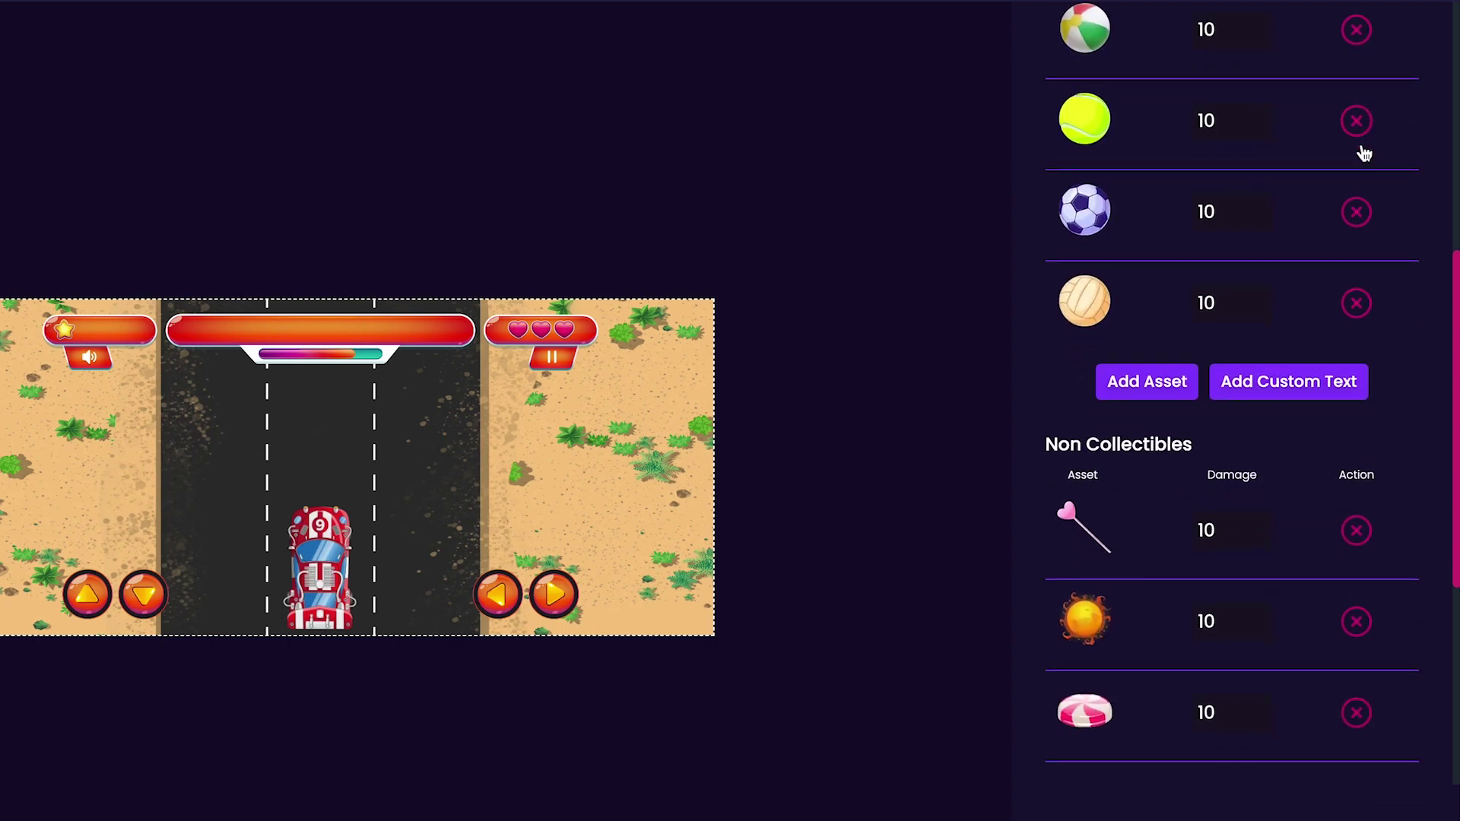
scroll(1365, 154, "up", 1)
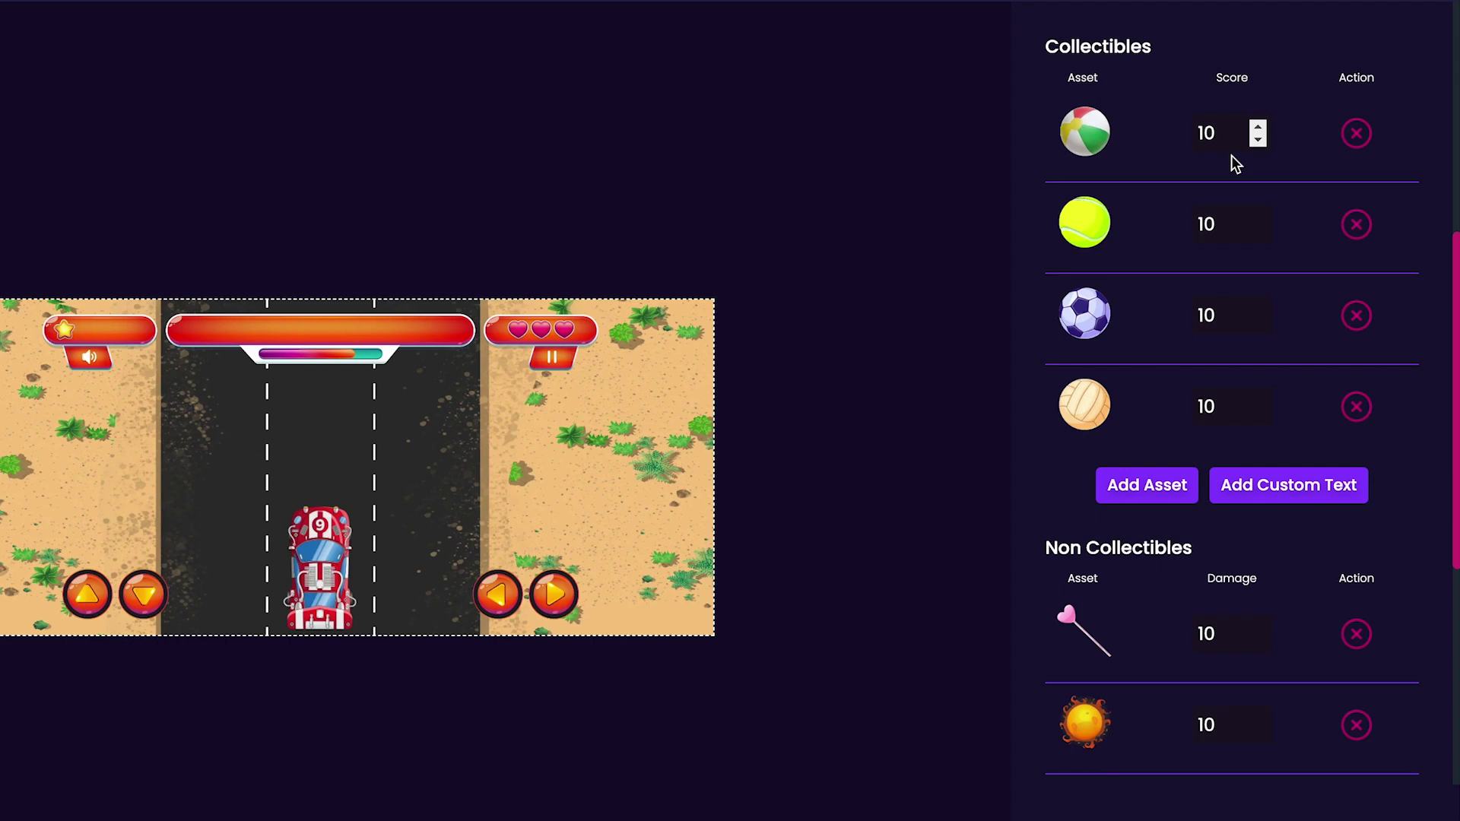
left_click(1233, 216)
scroll(1255, 224, "down", 8)
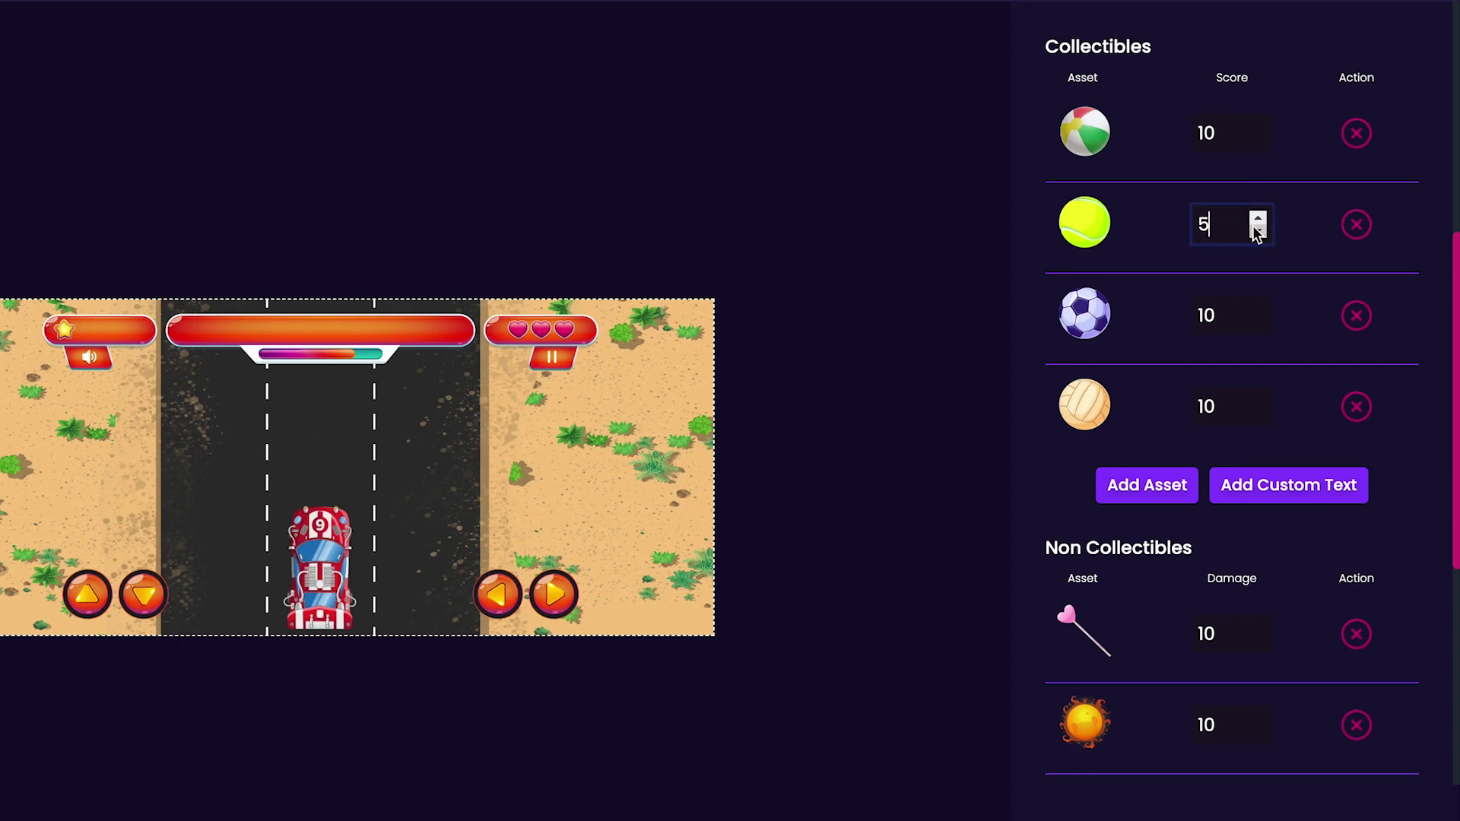
scroll(1252, 225, "down", 6)
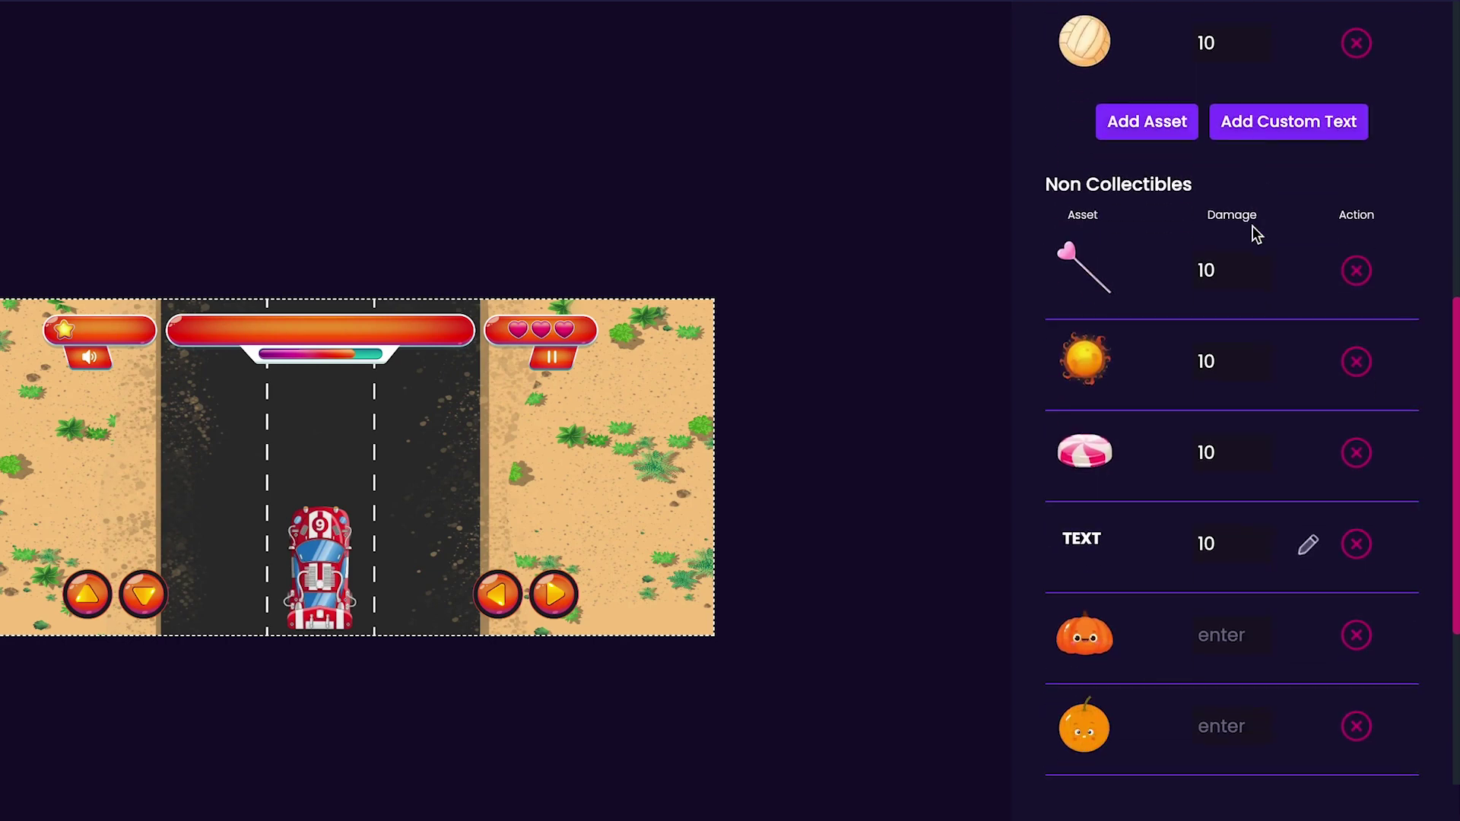
Step: Delete the lollipop, sun, candy and TEXT non-collectibles, leaving pumpkin, orange and pear
left_click(1354, 272)
left_click(1355, 272)
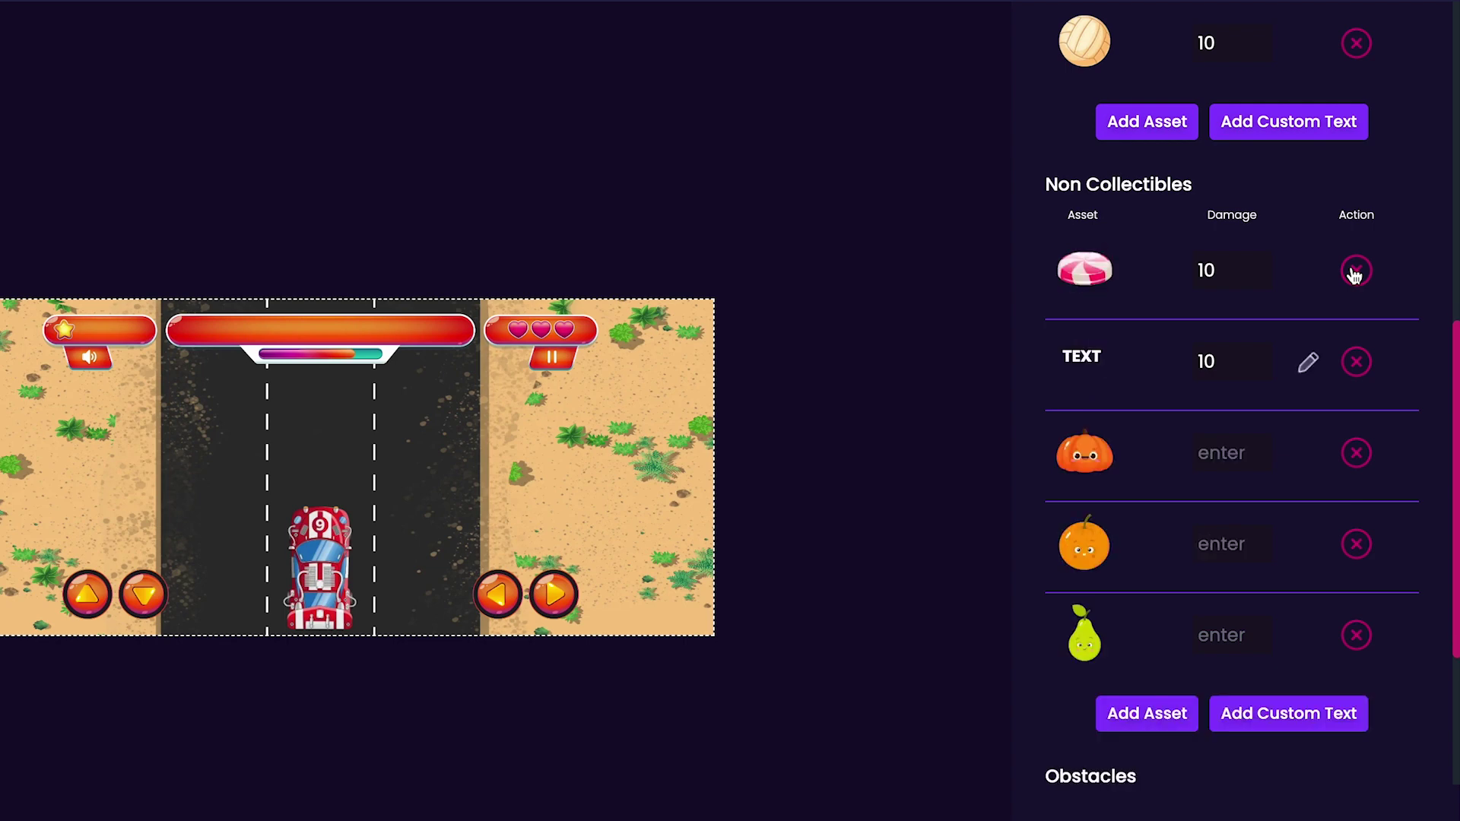
left_click(1354, 272)
left_click(1355, 272)
Step: Delete the orange car, taxi, white car and swimmer obstacles, keeping the two striped barriers
scroll(1354, 274, "down", 1)
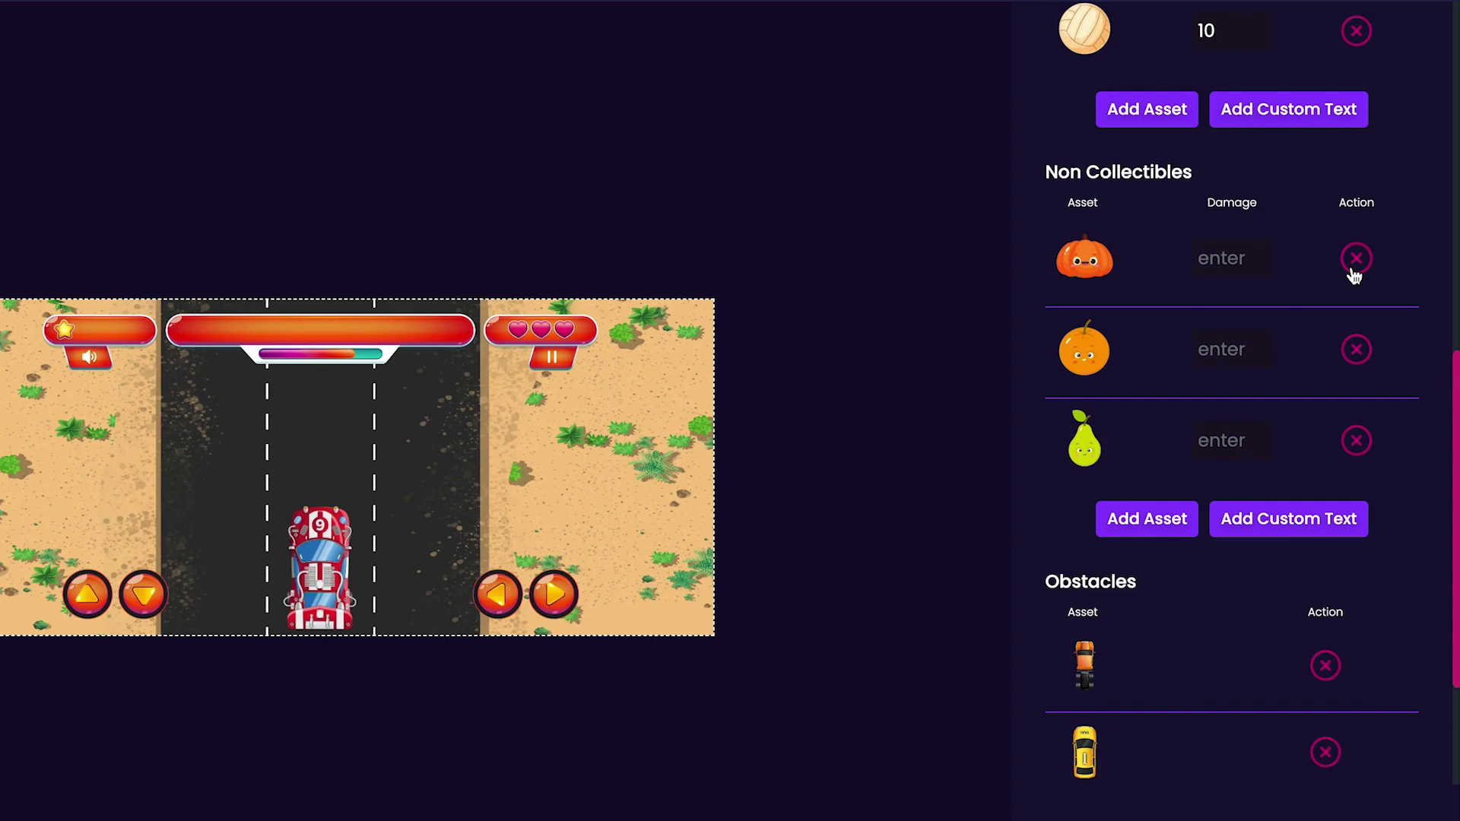
scroll(1354, 274, "down", 6)
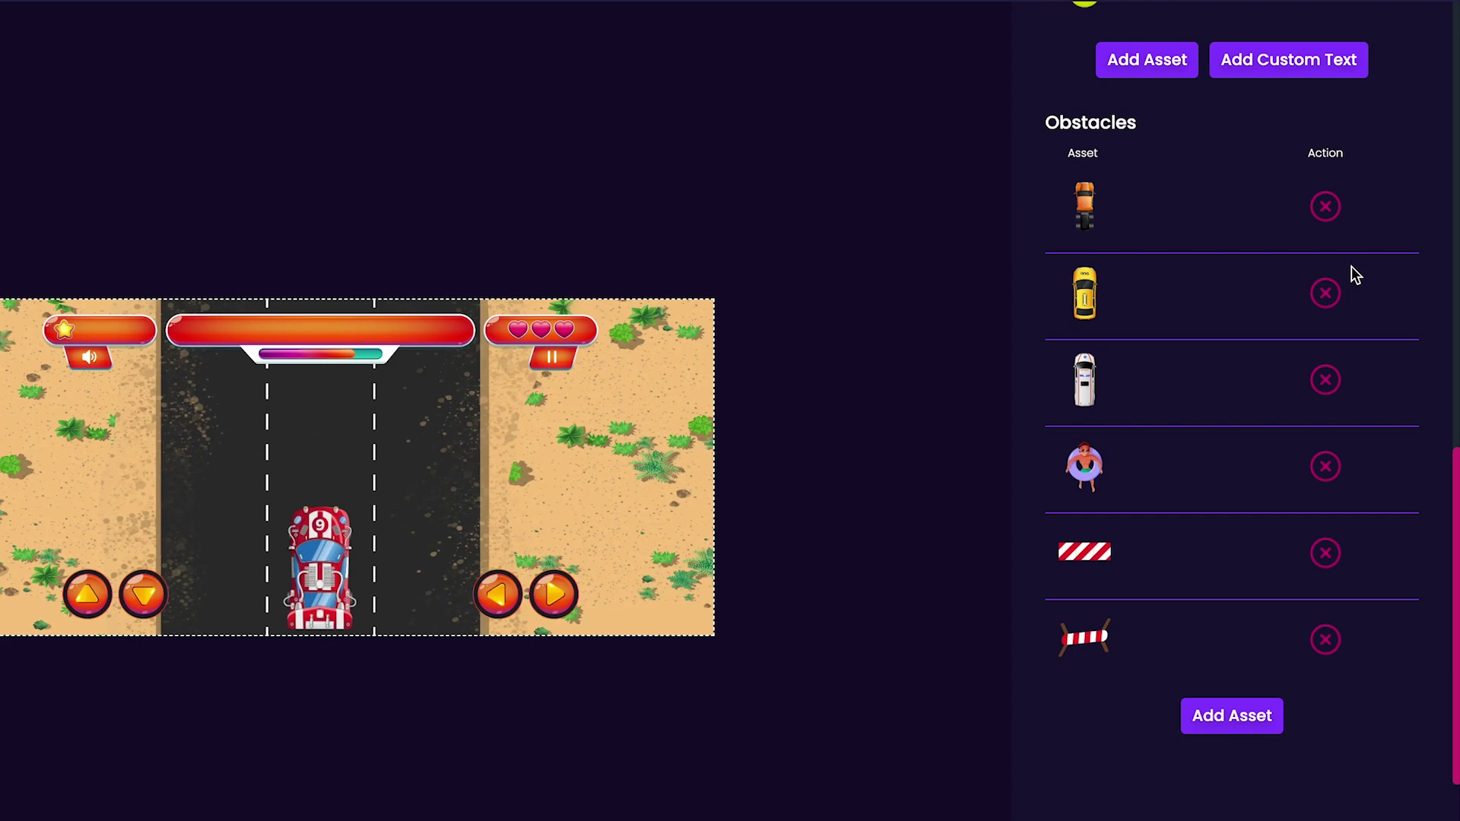
left_click(1325, 206)
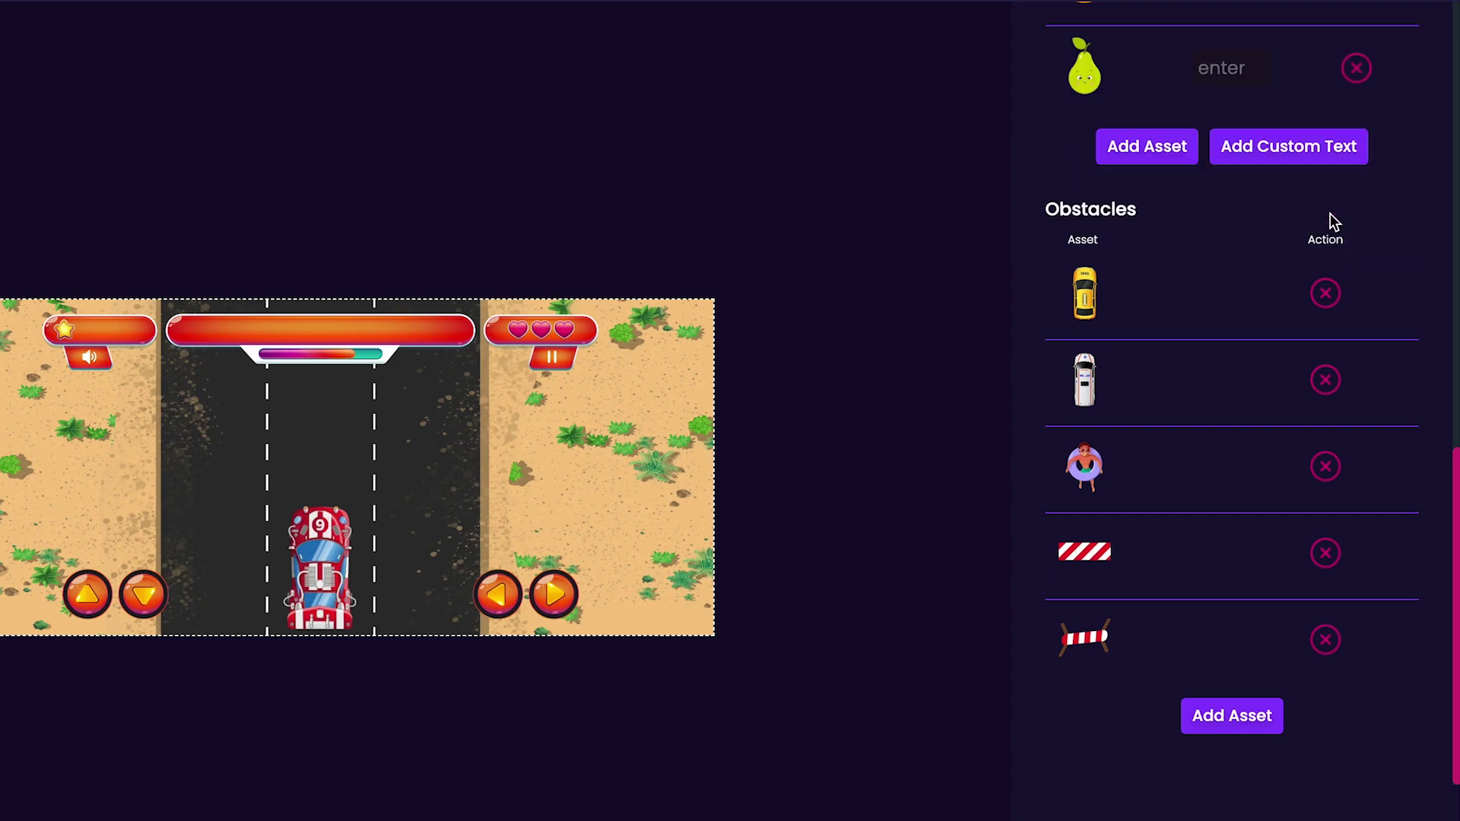
left_click(1333, 294)
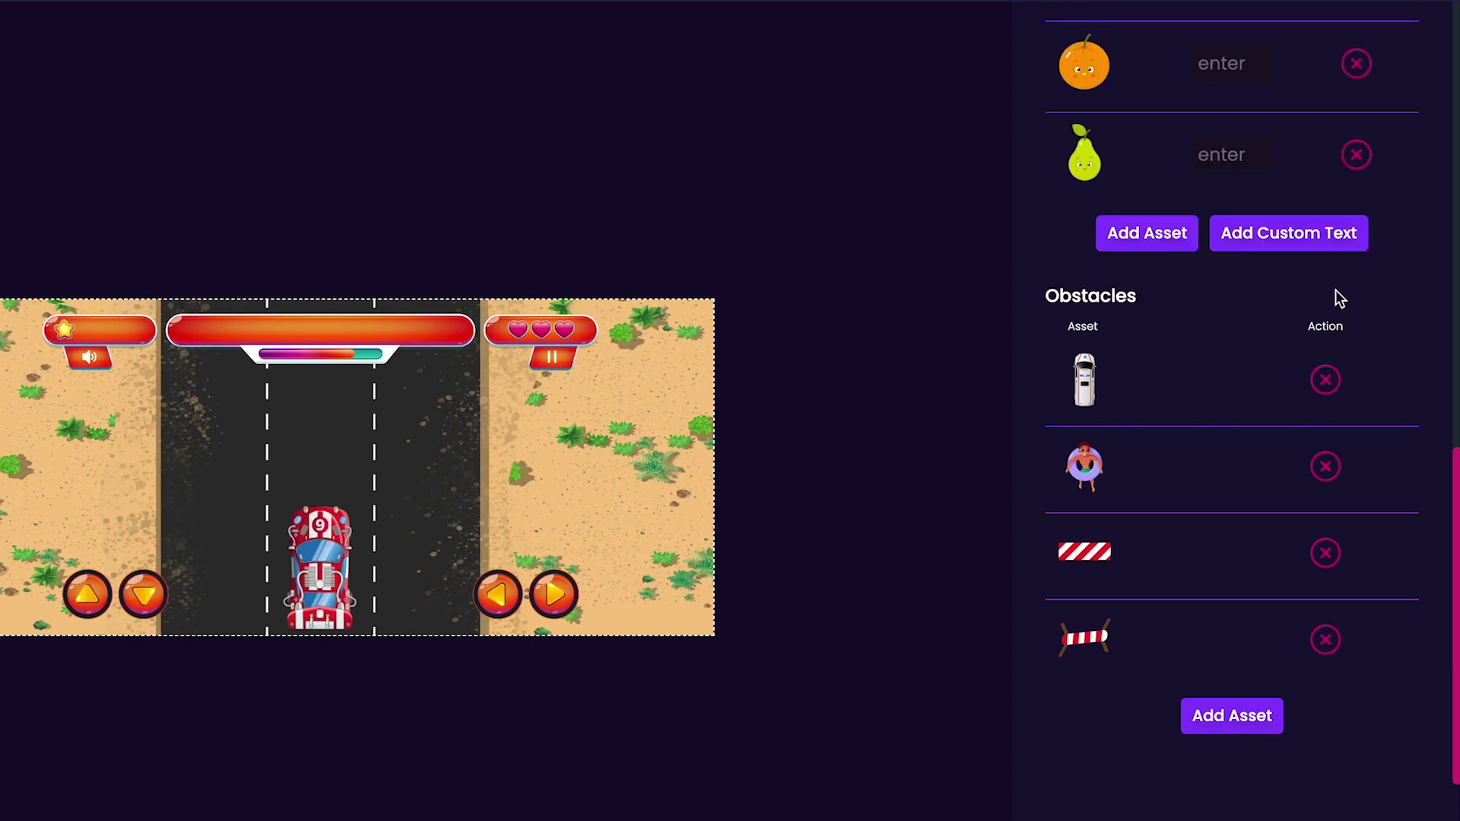
left_click(1326, 378)
left_click(1325, 467)
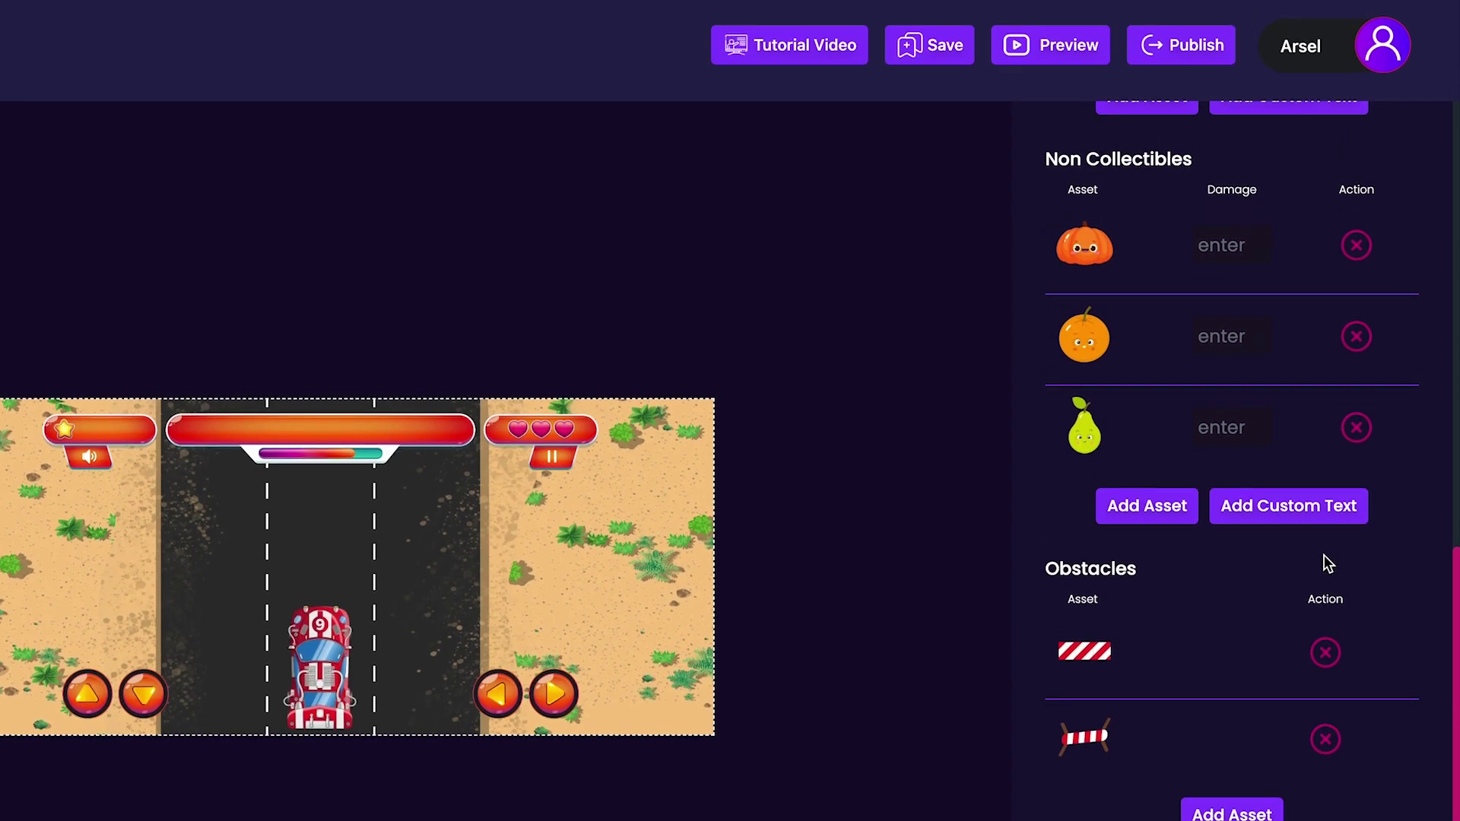
Step: Publish the customized Round Racer game from the top toolbar
scroll(1325, 563, "up", 15)
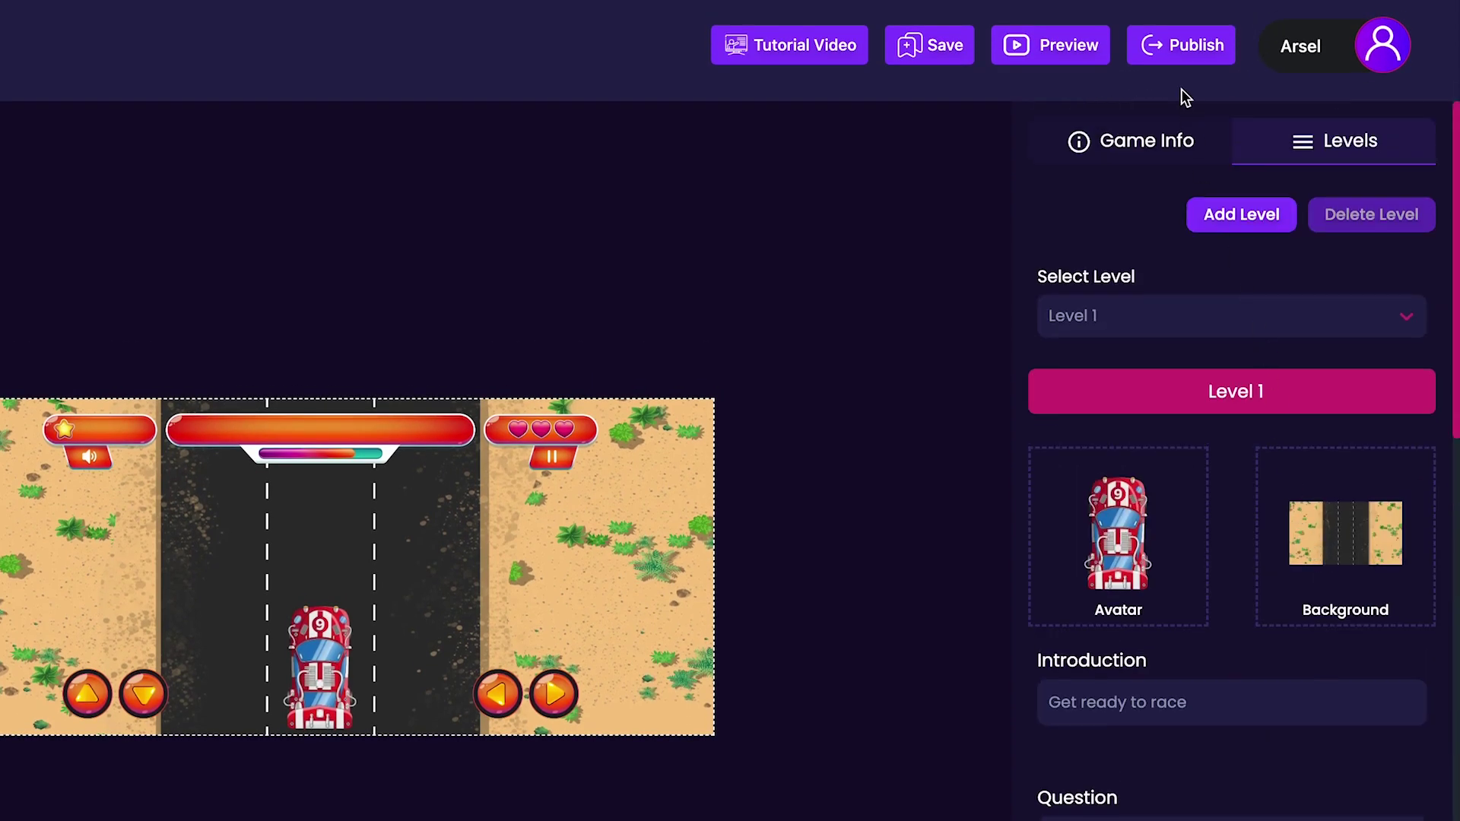
left_click(1177, 47)
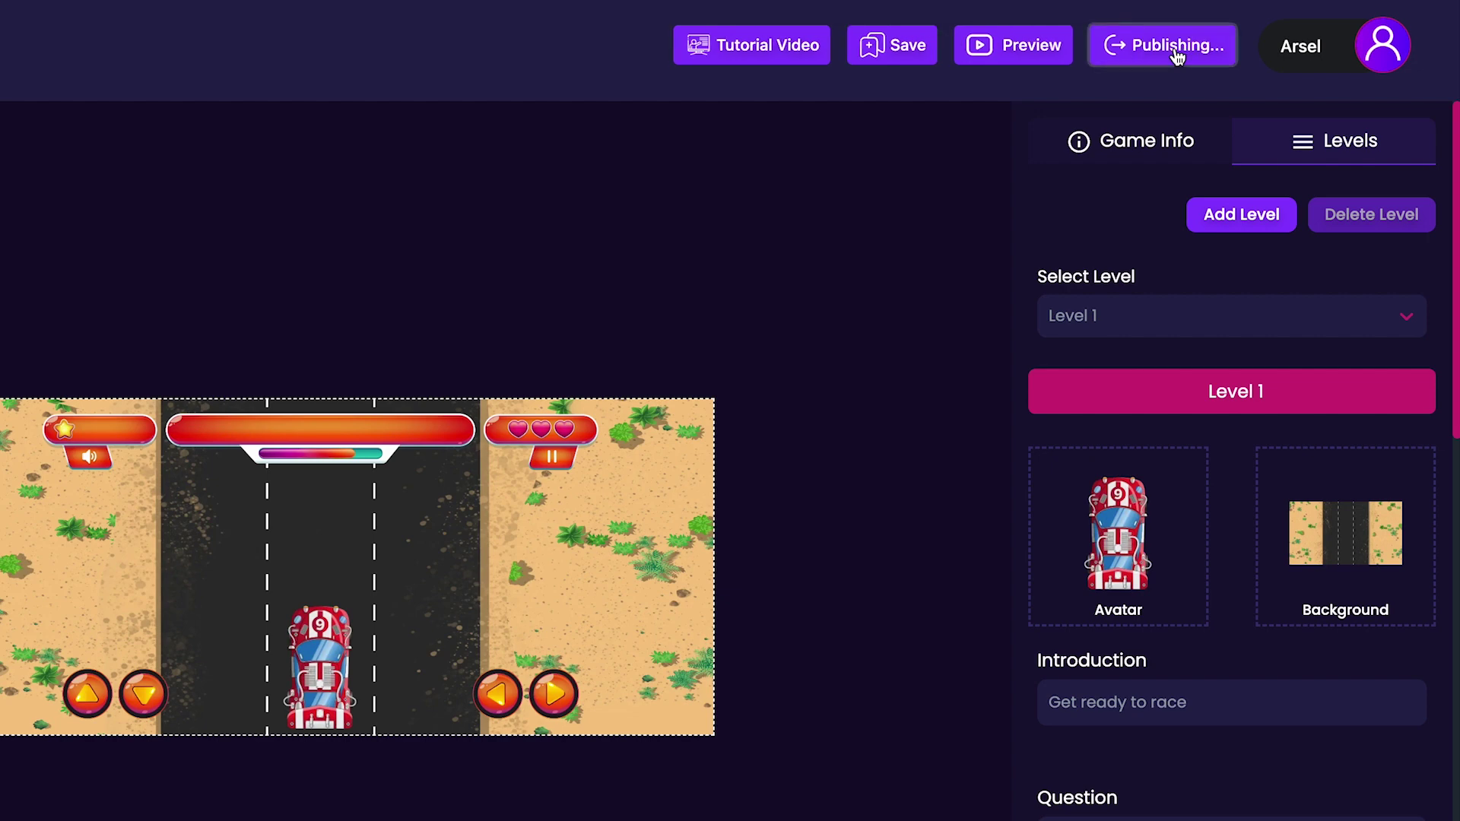